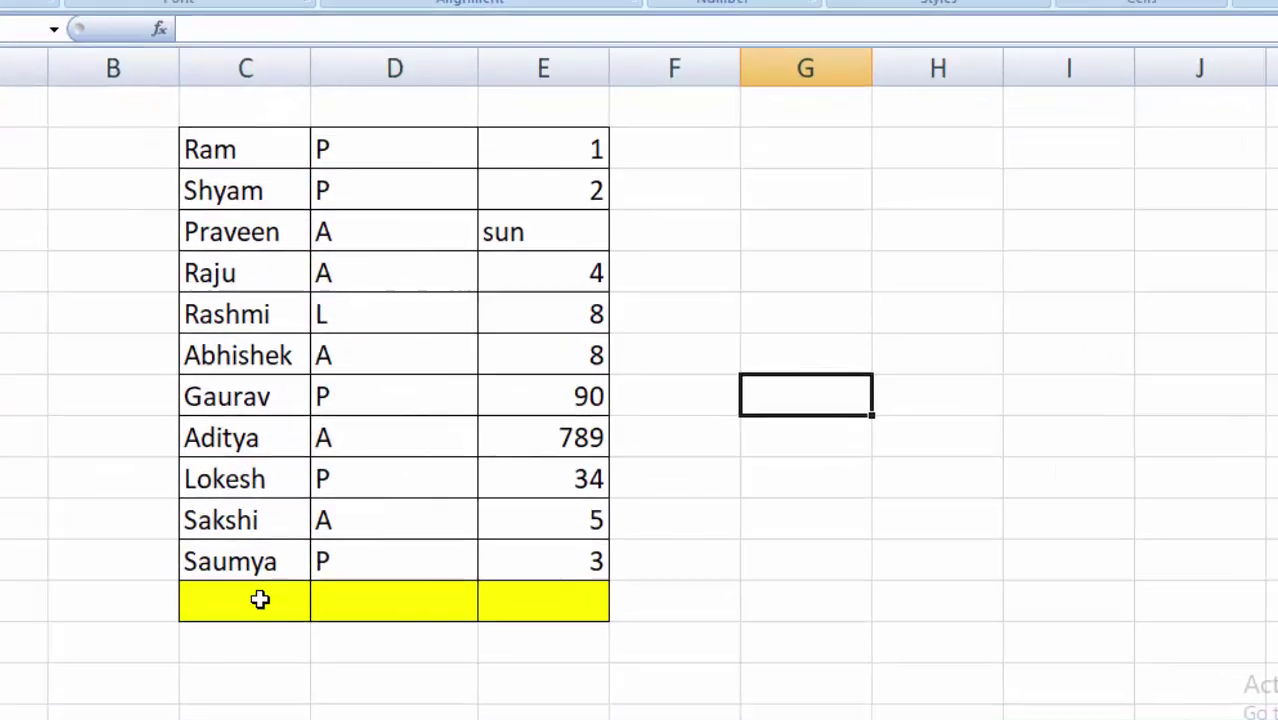
- Enter =COUNT(C2:C12) in the yellow cell C13, which returns 0 for the text names
left_click(292, 566)
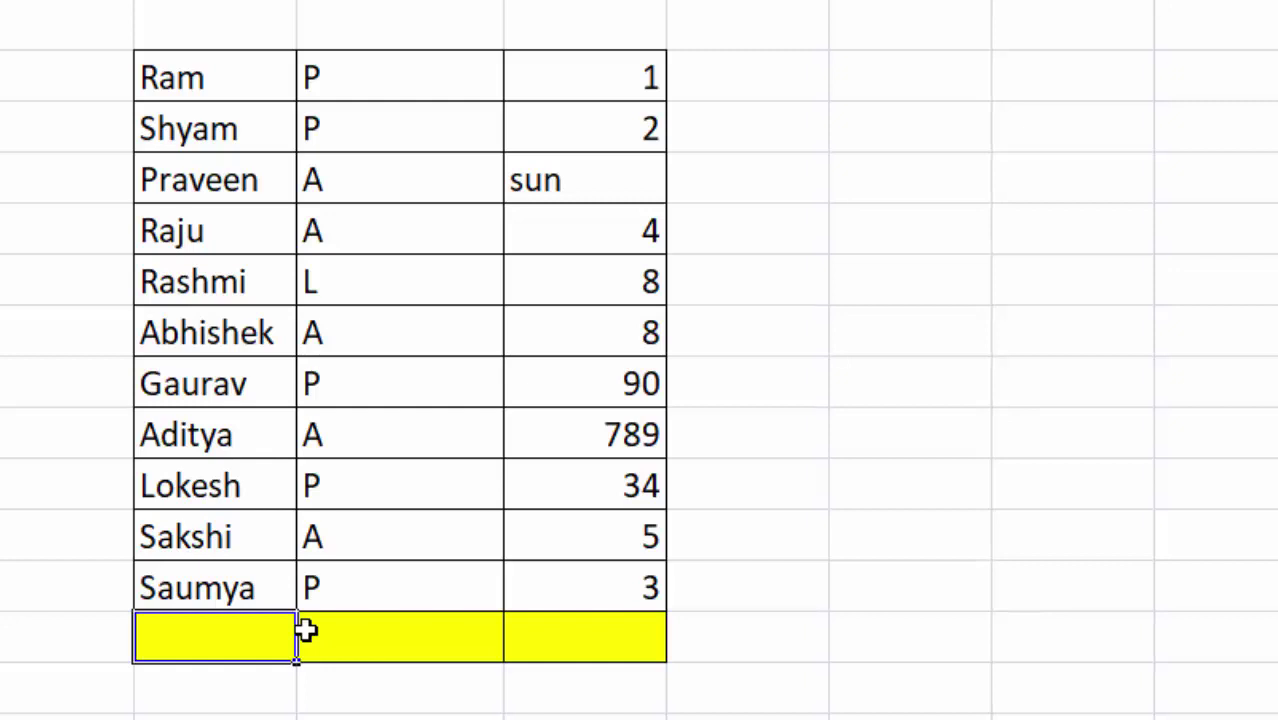
type("=")
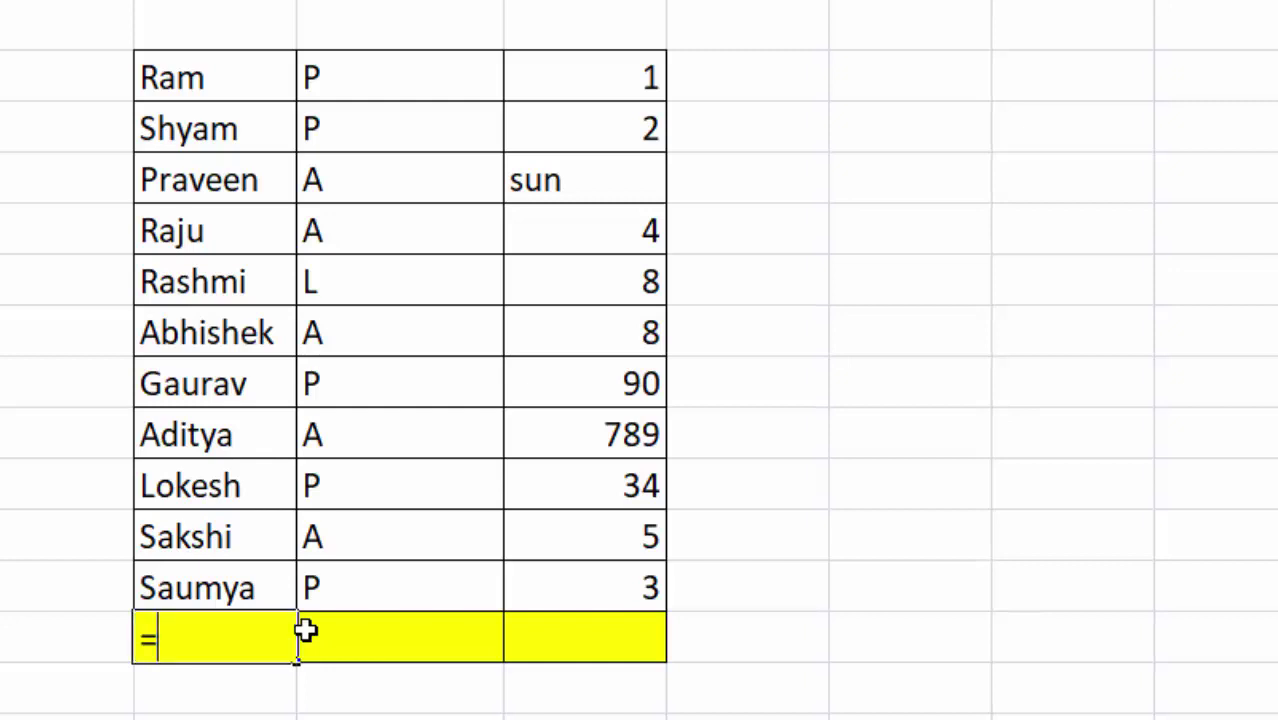
key("BackSpace")
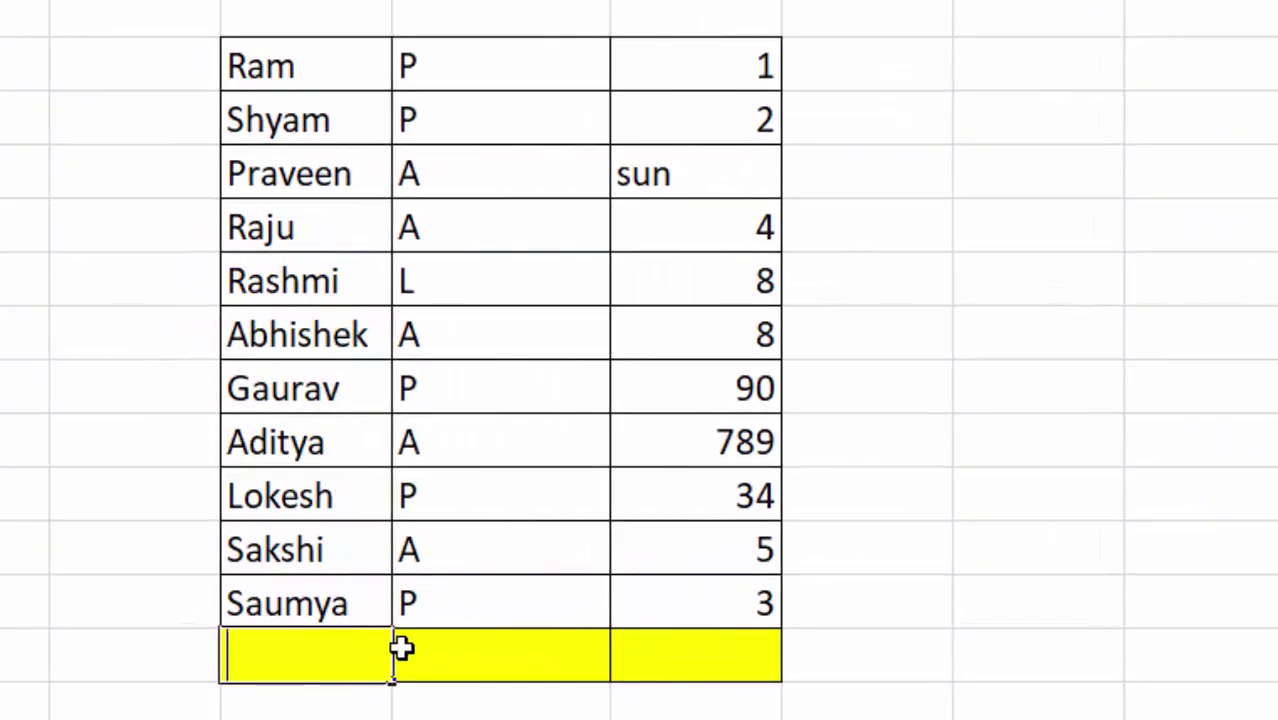
type("+")
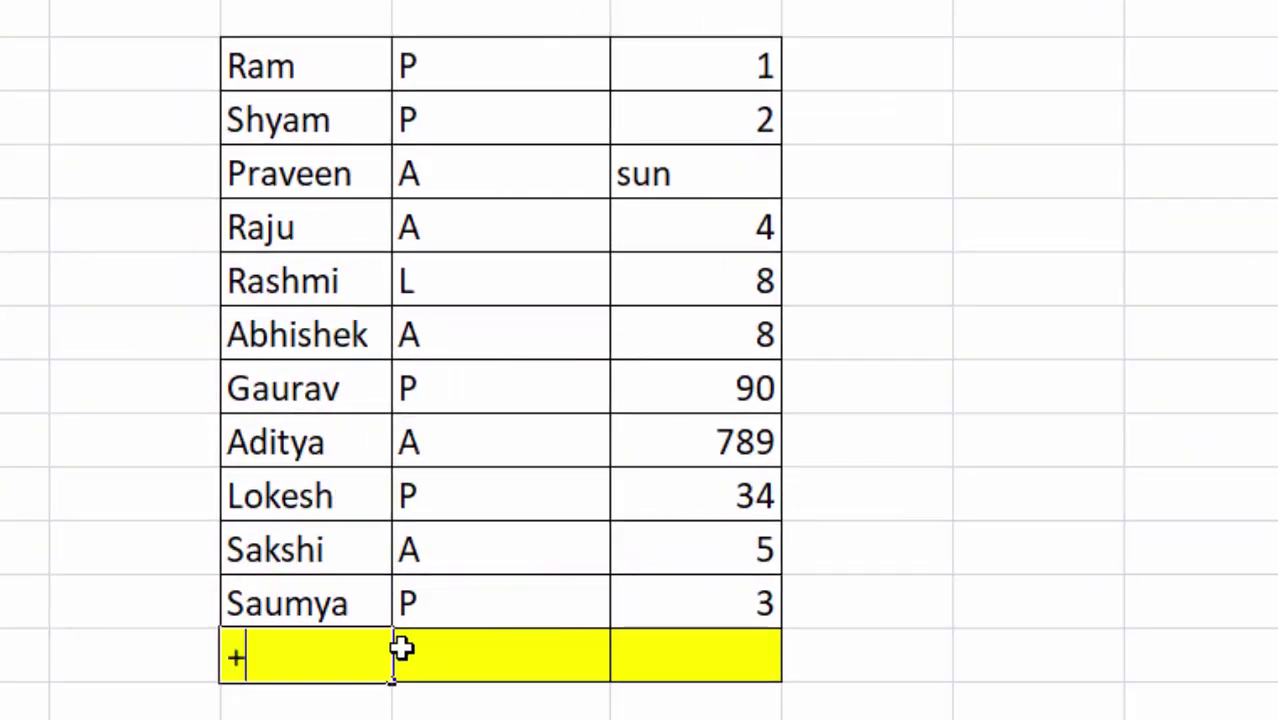
type("c")
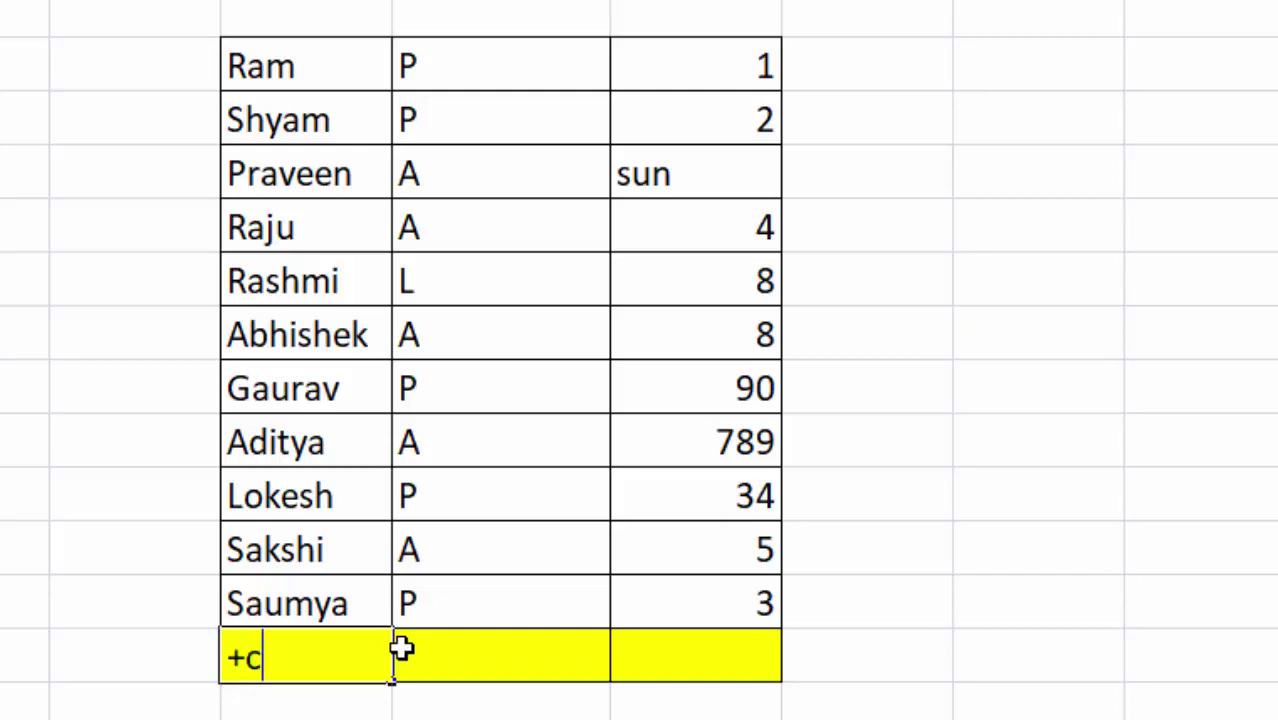
type("ount")
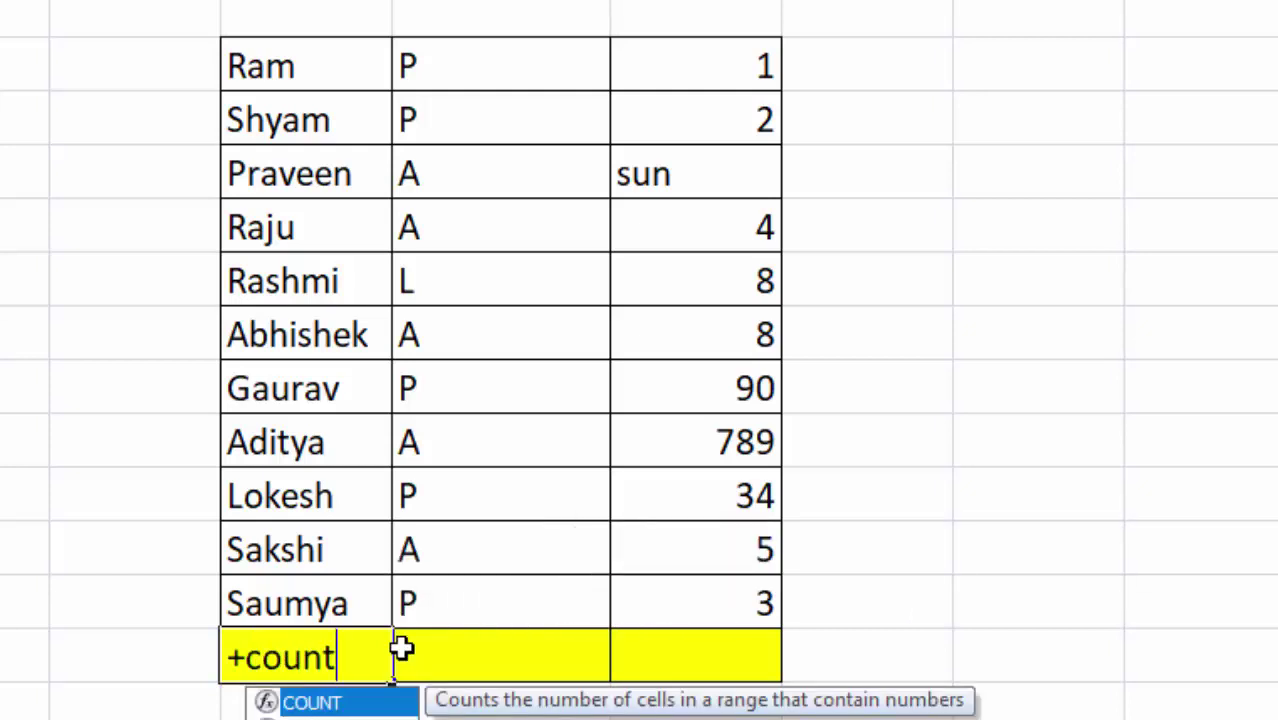
key("Tab")
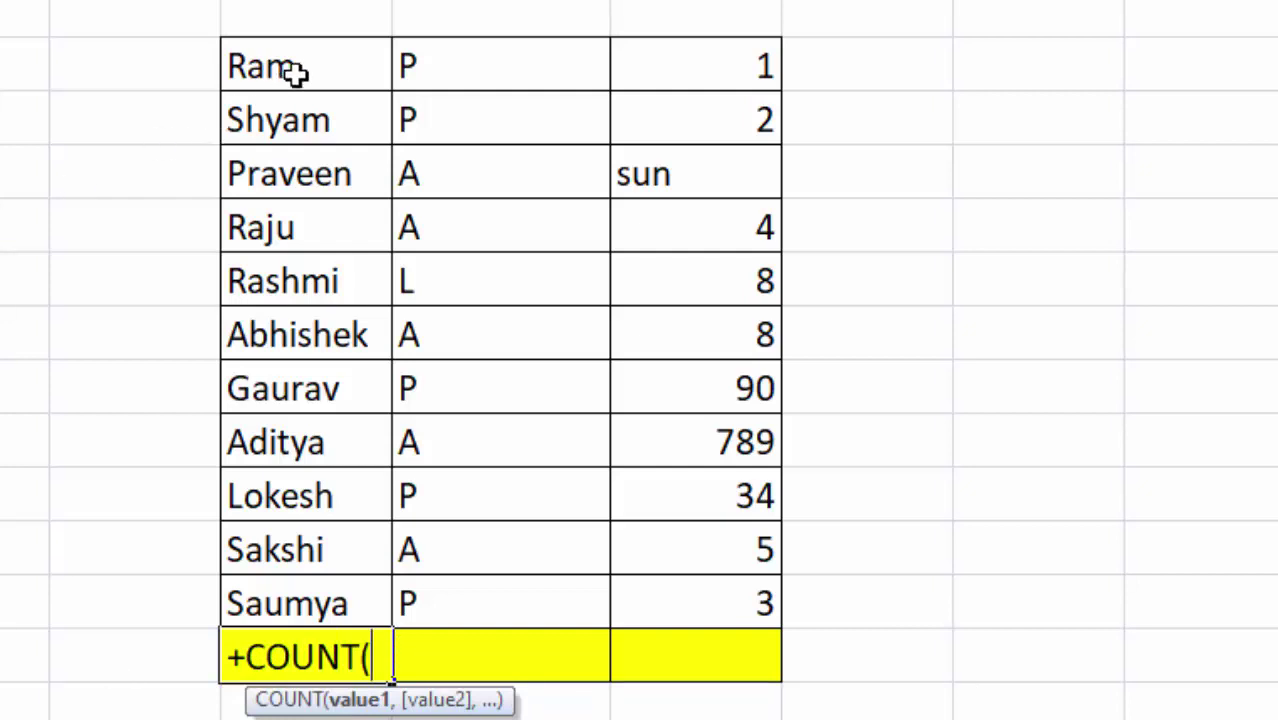
mouse_move(296, 70)
left_mouse_down()
mouse_move(352, 596)
mouse_move(335, 590)
left_mouse_up()
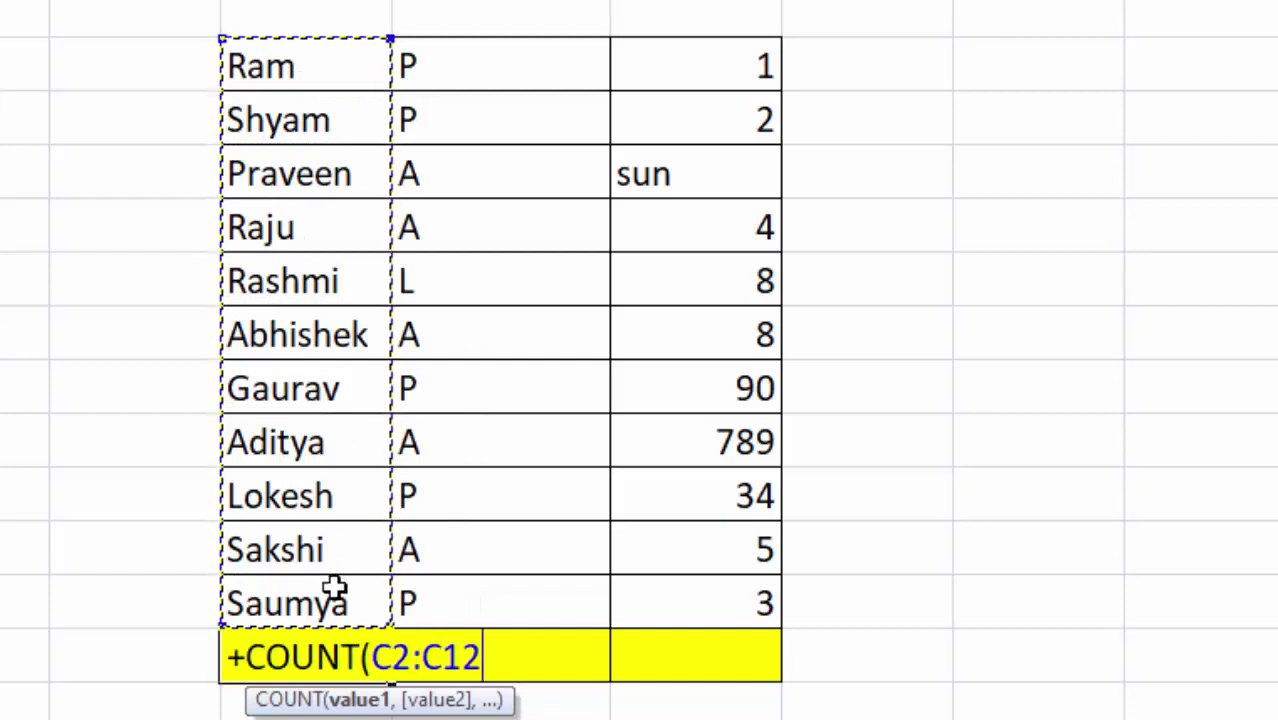
type(")")
key("Return")
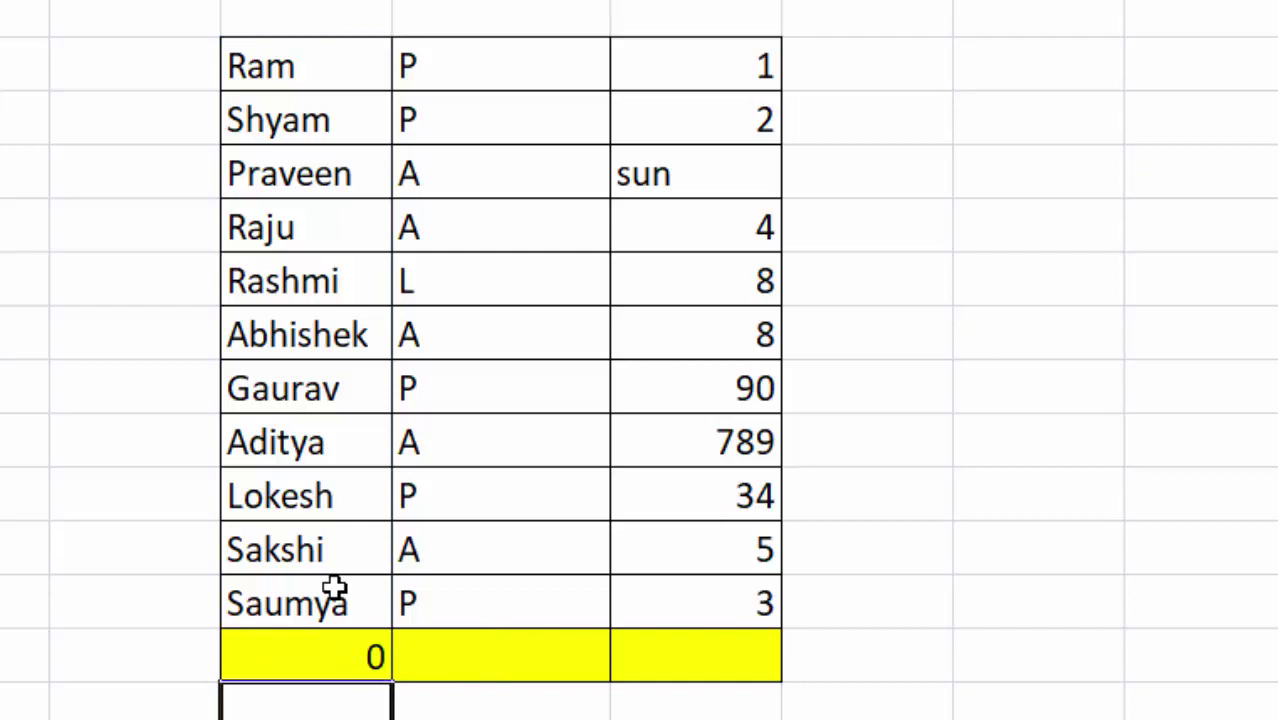
left_click(331, 651)
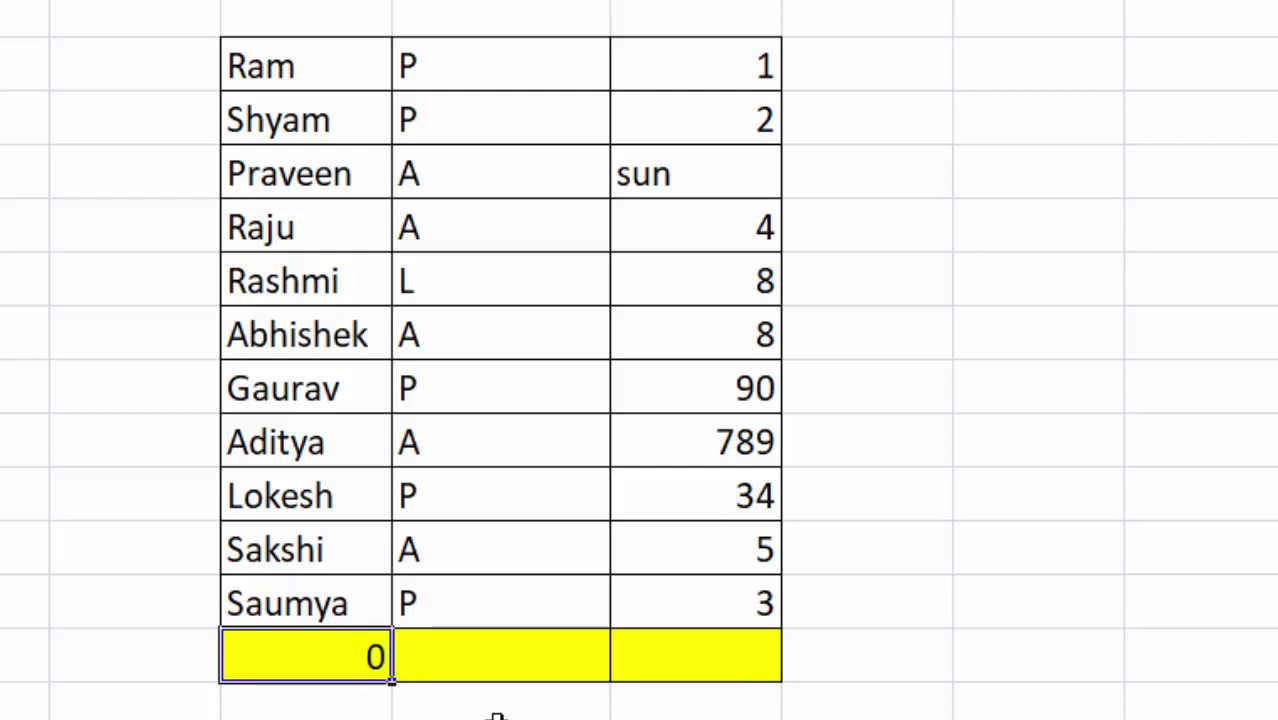
- Replace the C13 formula with =COUNTA(C2:C12), which now shows 11
key("F2")
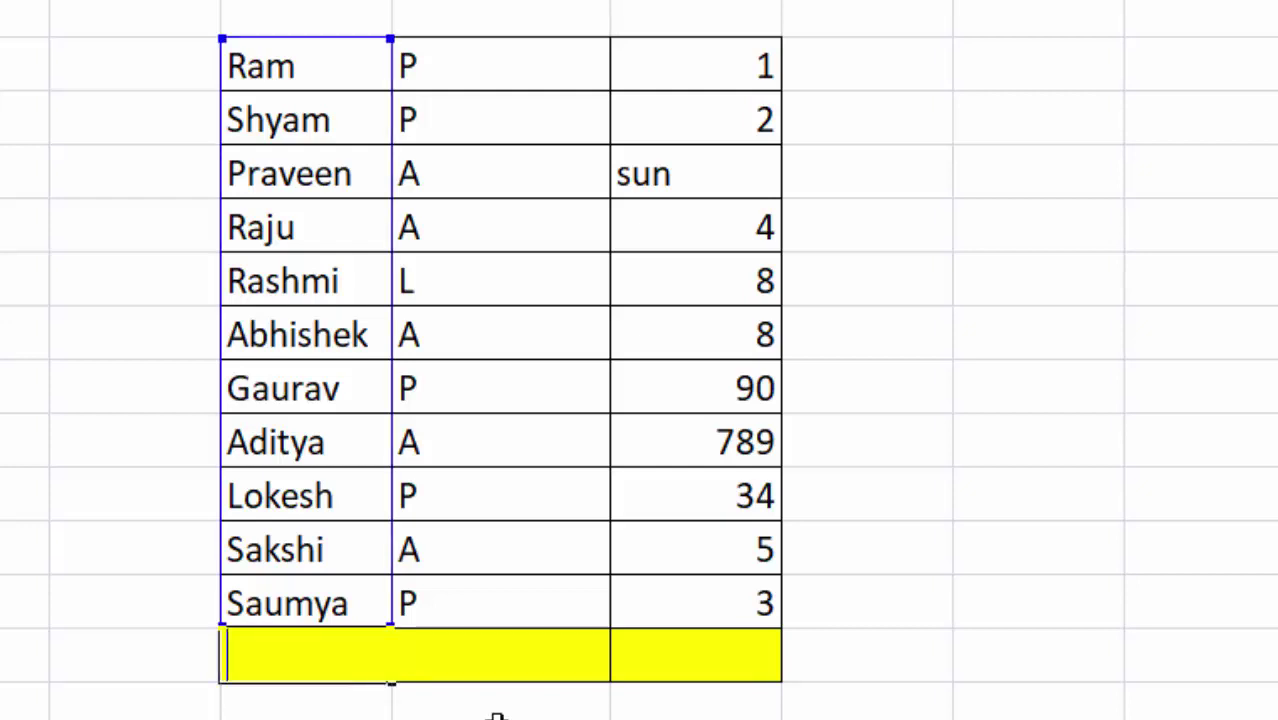
key("Escape")
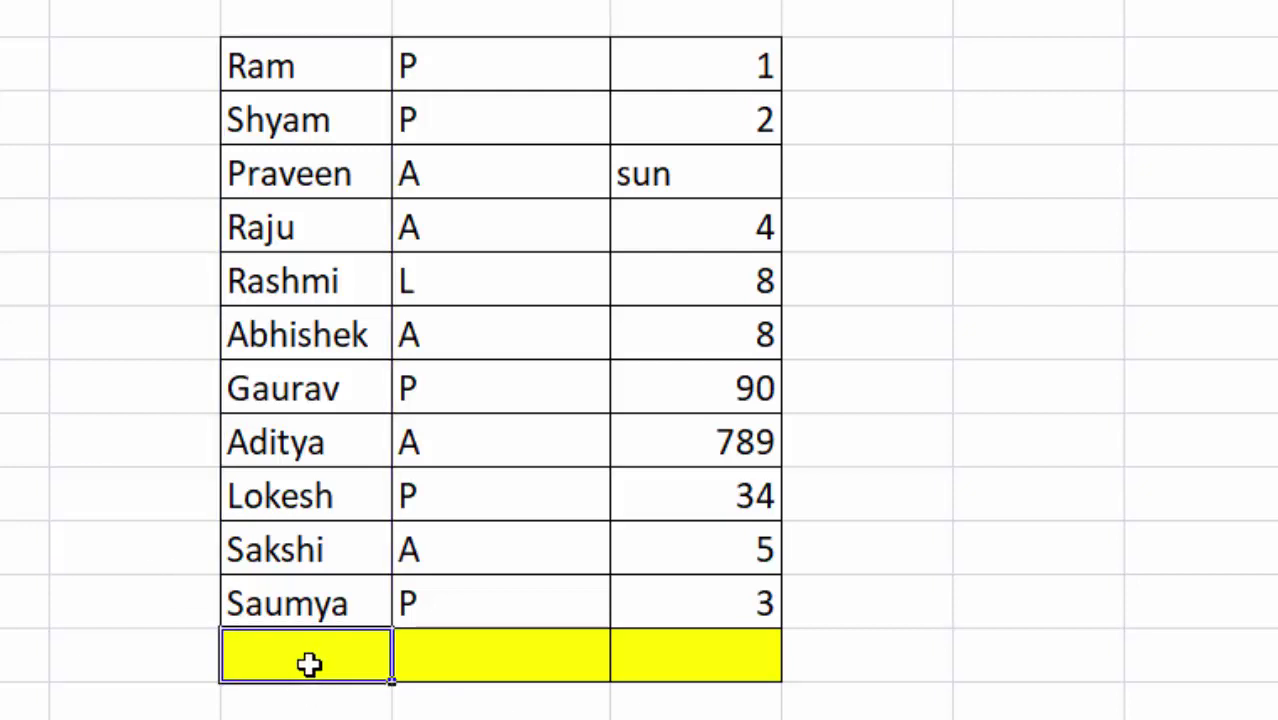
type("=c")
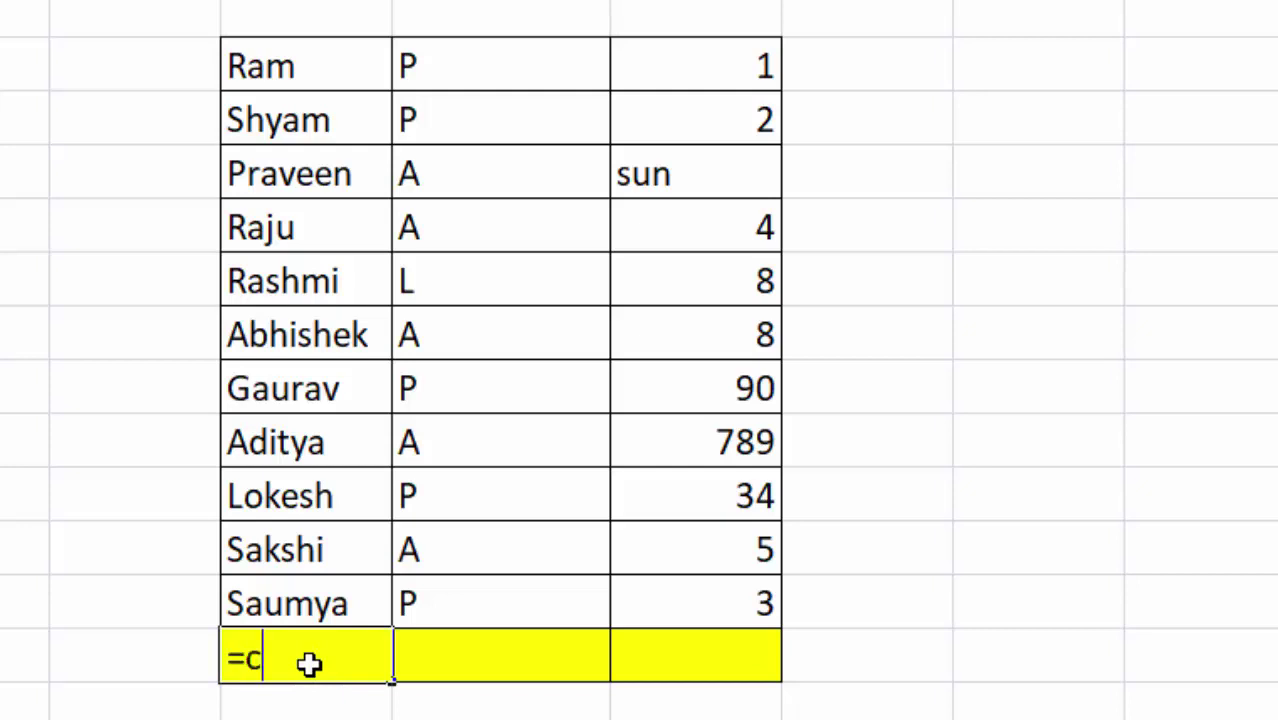
type("ou")
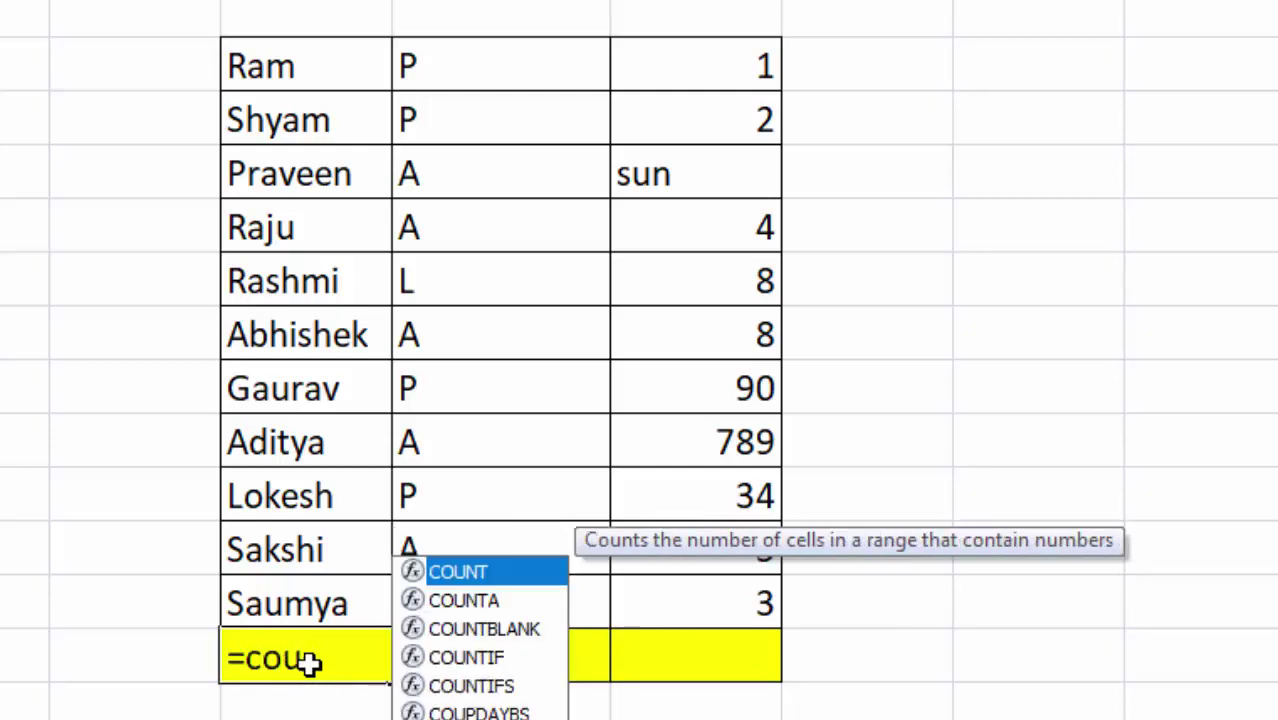
key("Down")
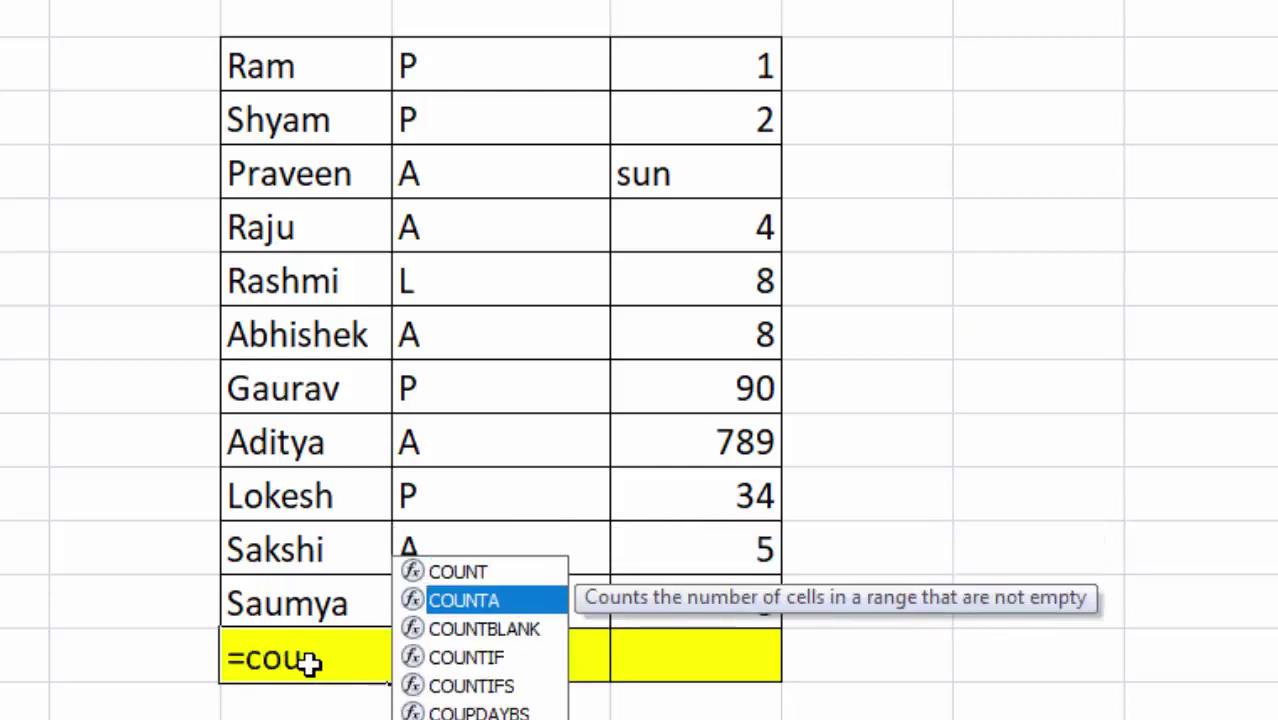
key("Tab")
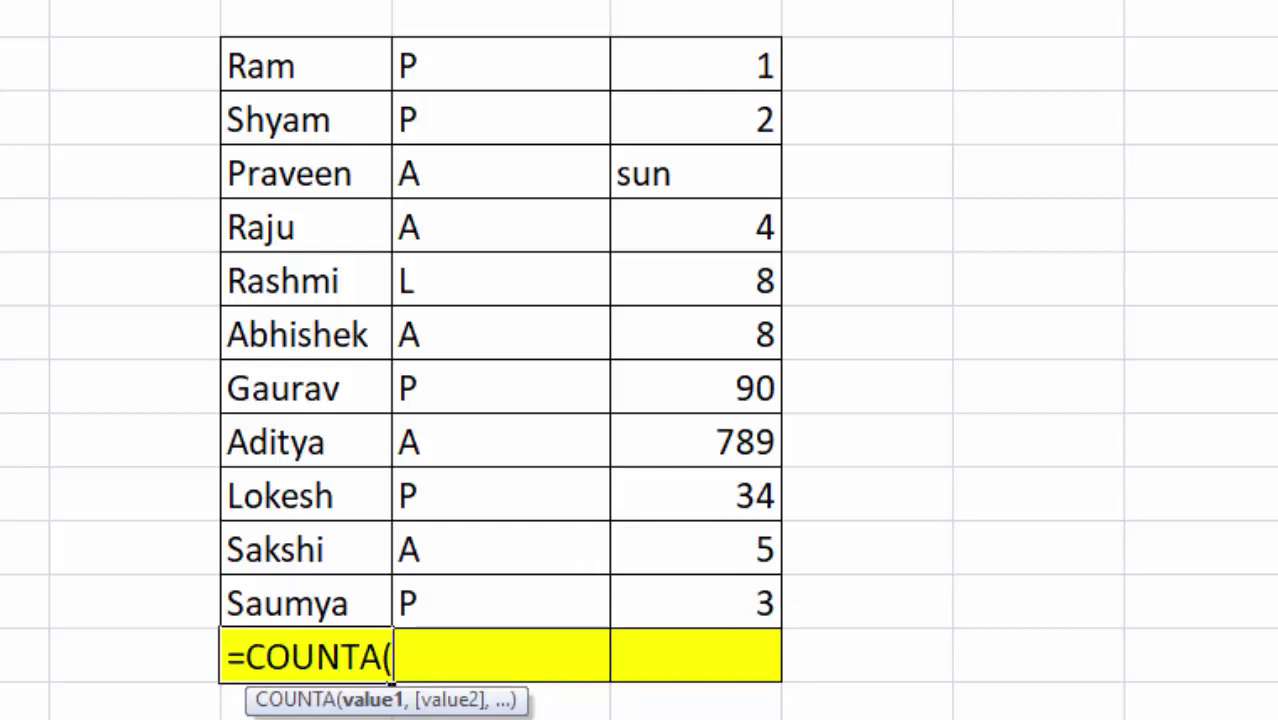
mouse_move(285, 62)
left_mouse_down()
mouse_move(325, 281)
mouse_move(340, 600)
left_mouse_up()
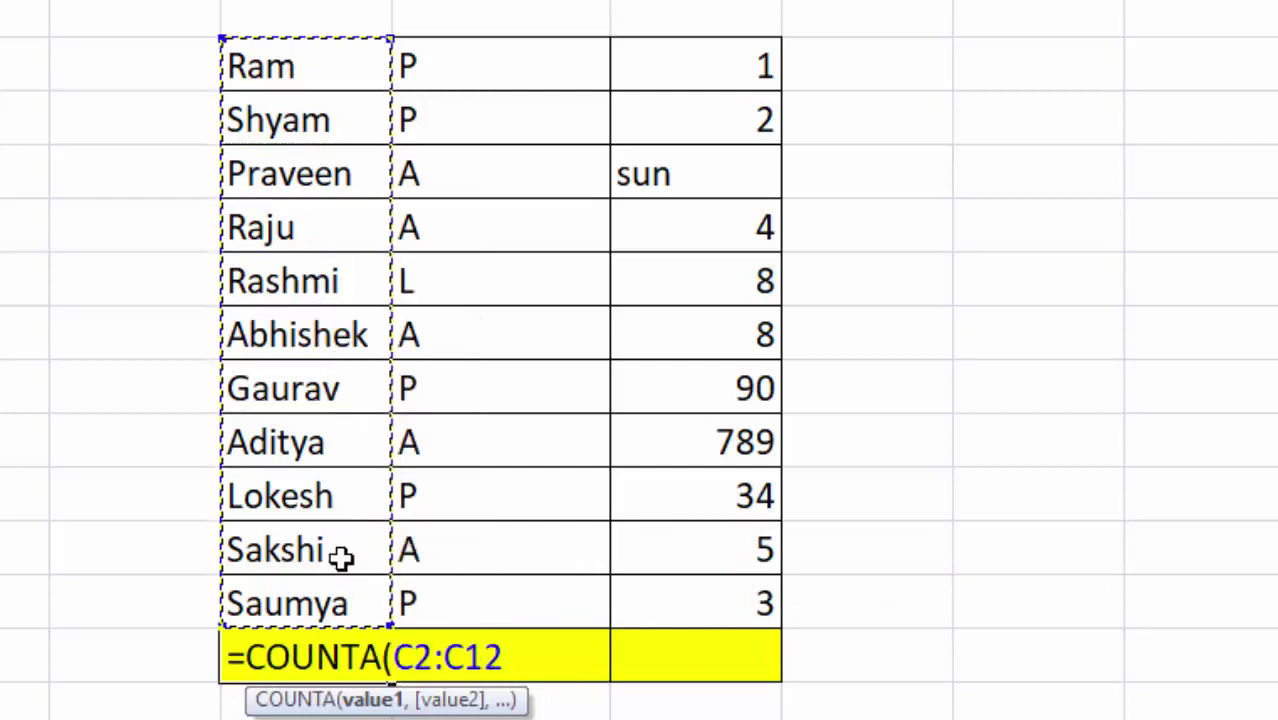
type(")")
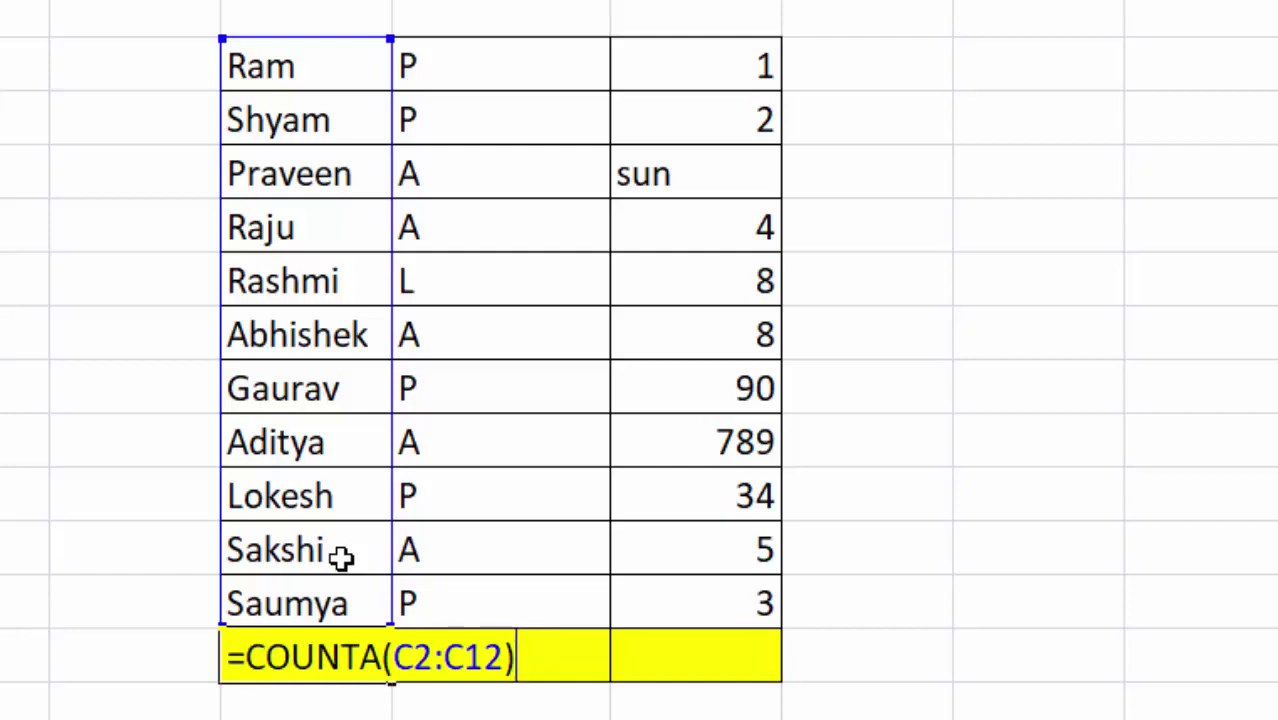
key("Return")
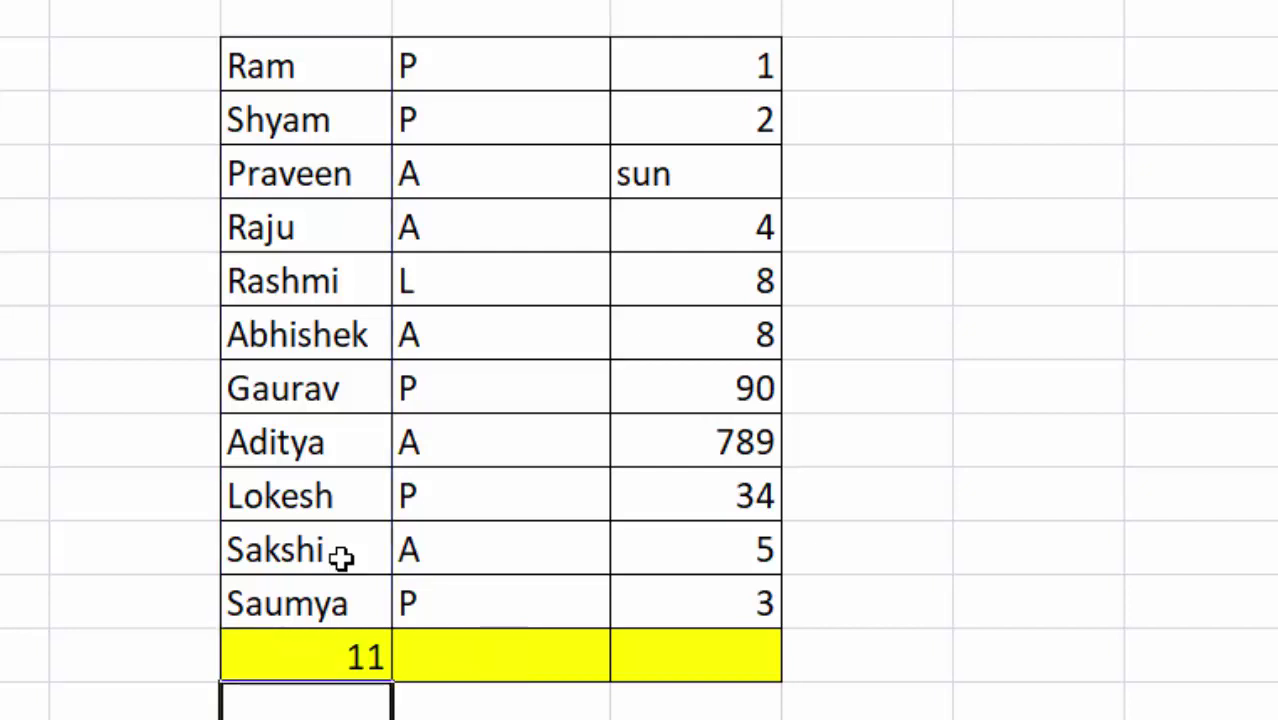
left_click(479, 651)
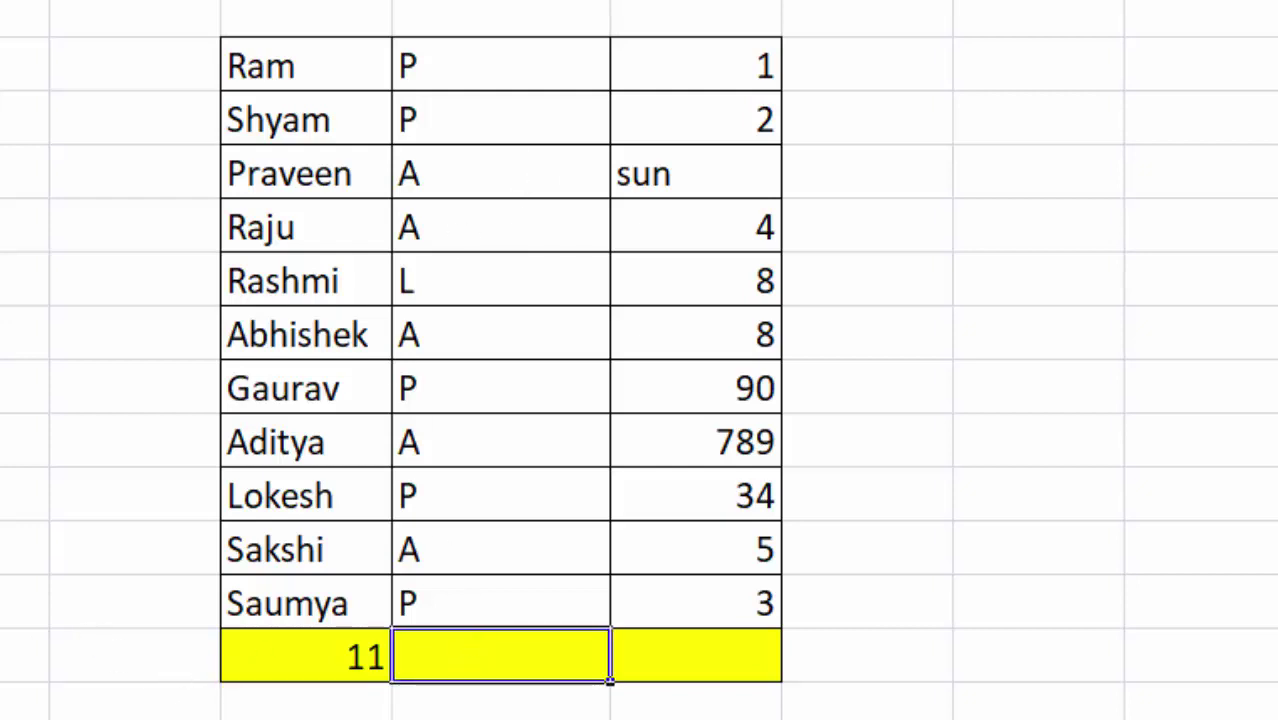
- Put =COUNT(D2:D12) in D13 under the attendance letters, returning 0
type("=")
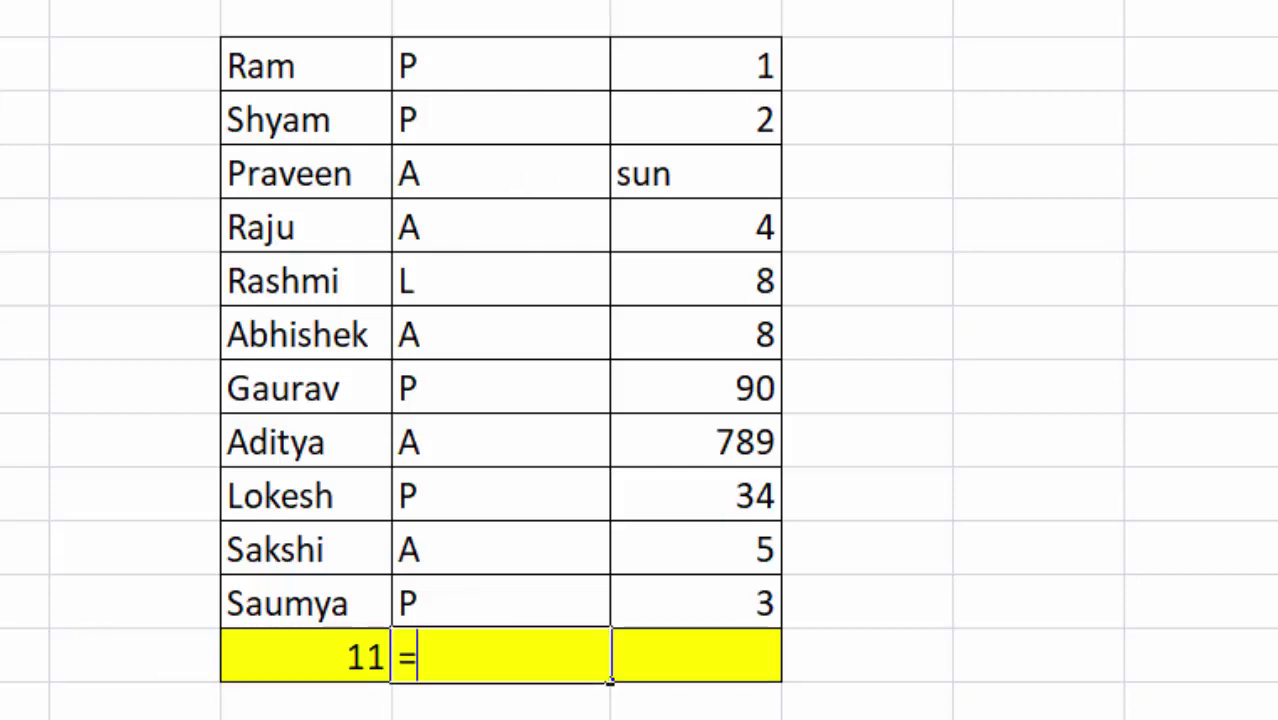
type("c")
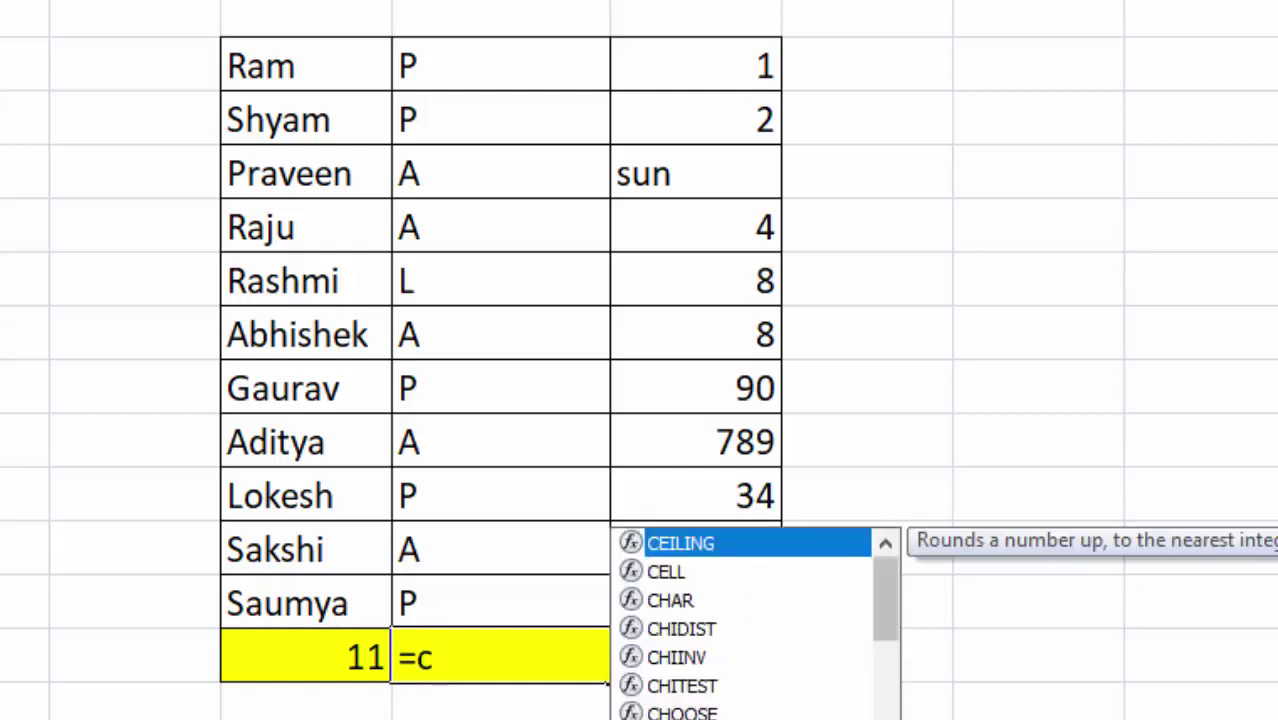
type("ount")
key("Tab")
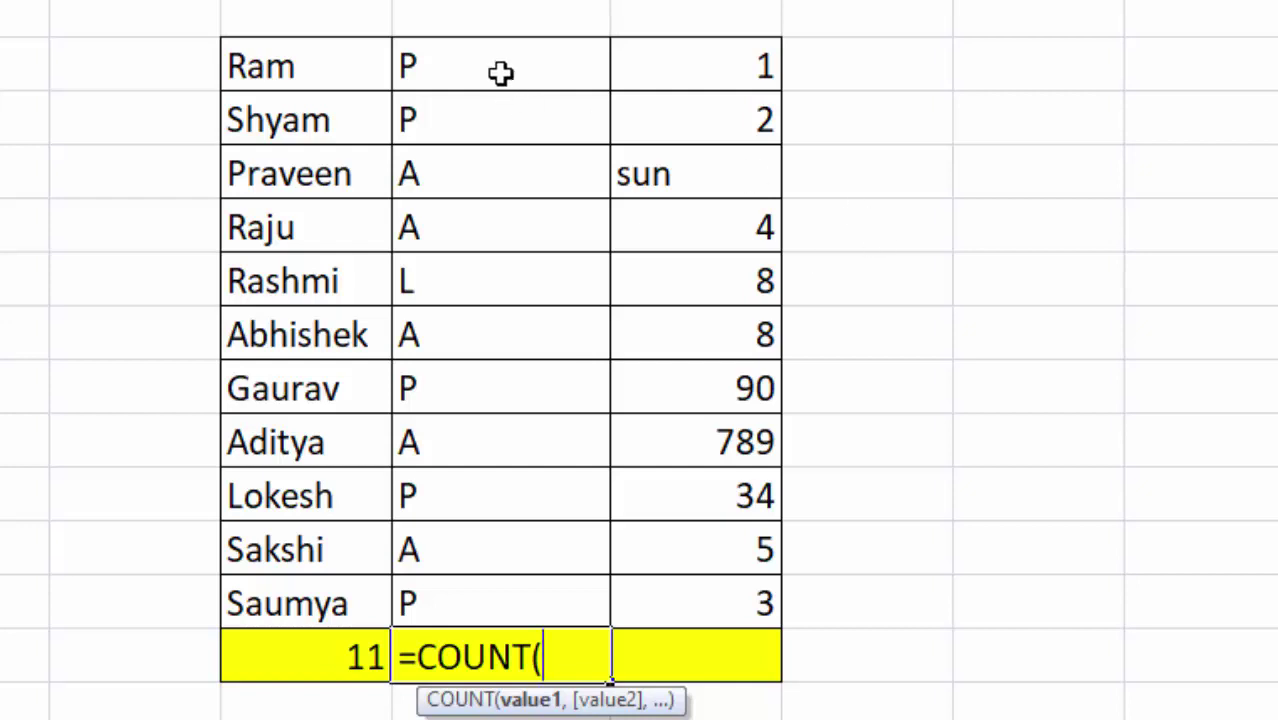
mouse_move(500, 71)
left_mouse_down()
mouse_move(524, 197)
mouse_move(530, 598)
left_mouse_up()
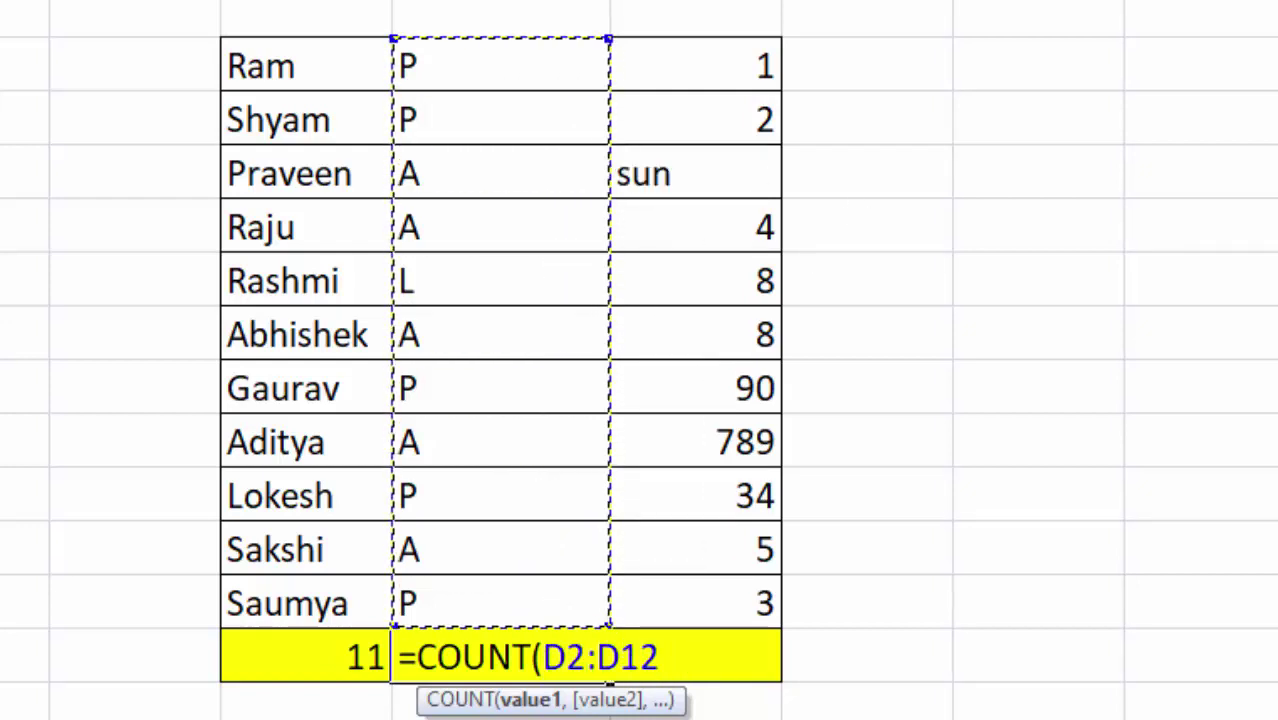
type(")")
key("Return")
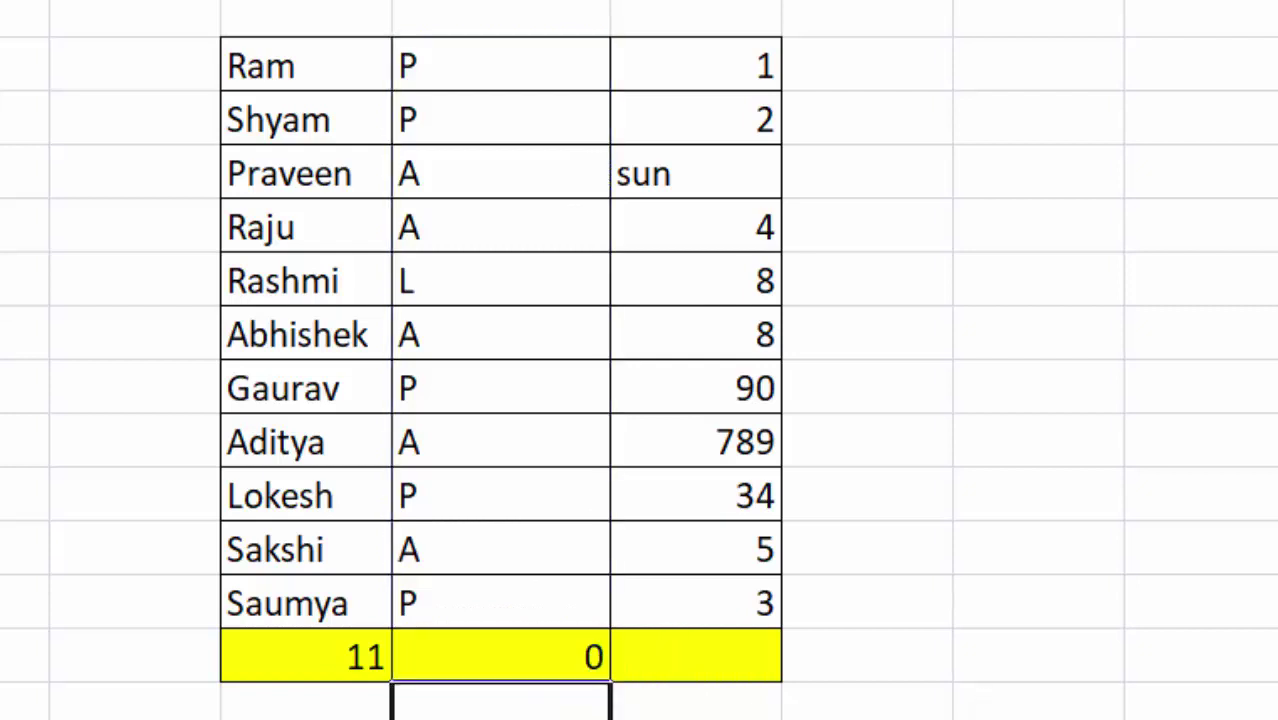
left_click(571, 670)
- Rewrite D13 as =COUNTA(D2:D12) so the attendance total shows 11
type("=")
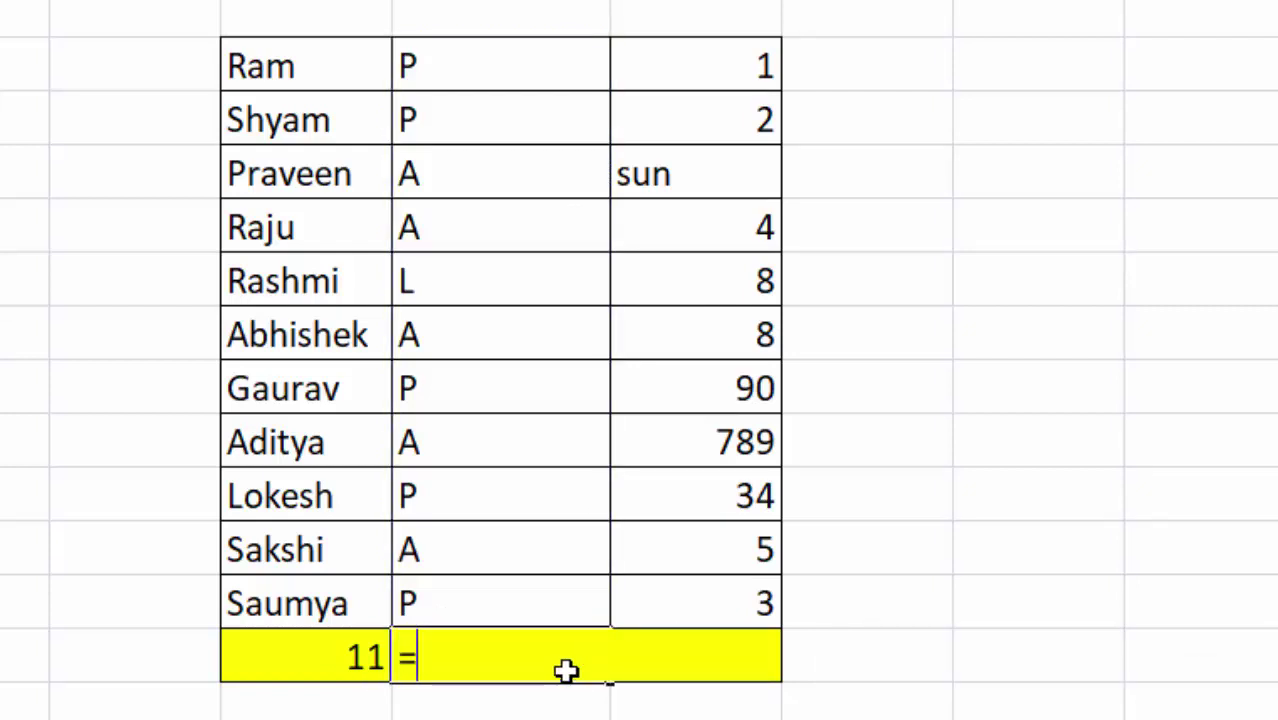
type("cou")
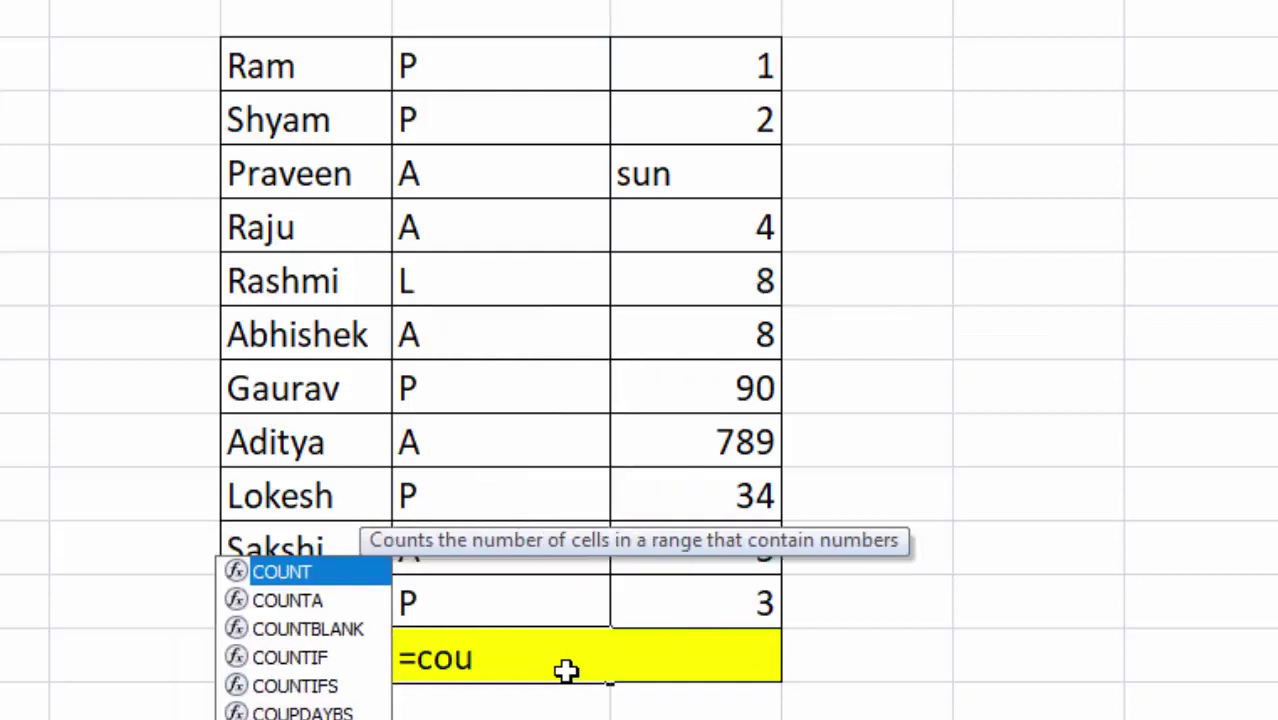
key("Down")
key("Tab")
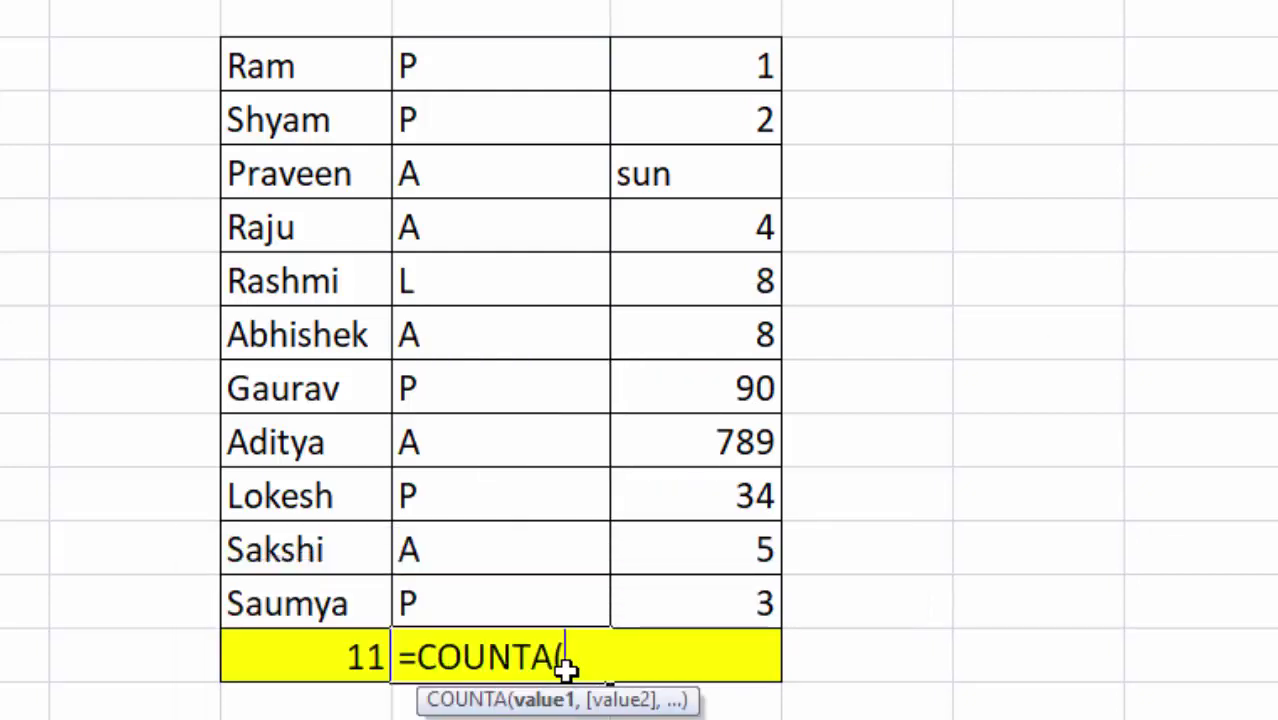
left_click(495, 70)
left_click_drag(508, 122, 579, 588)
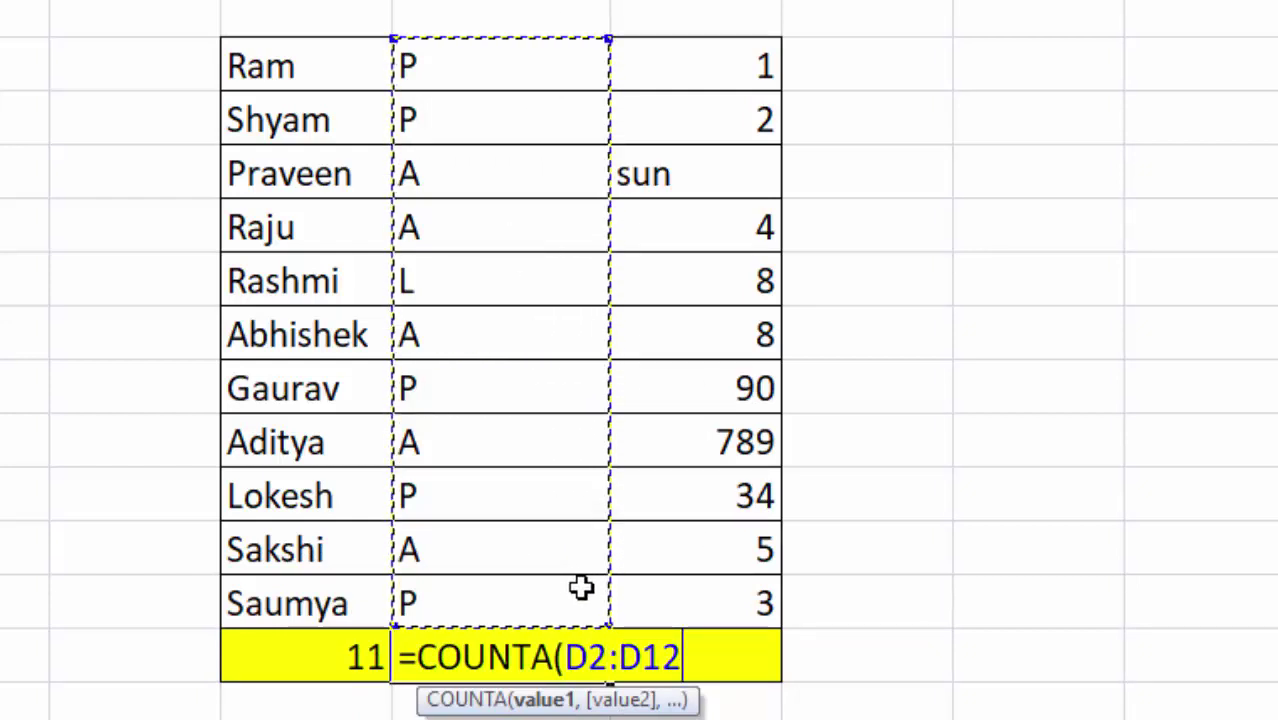
type(")")
key("Return")
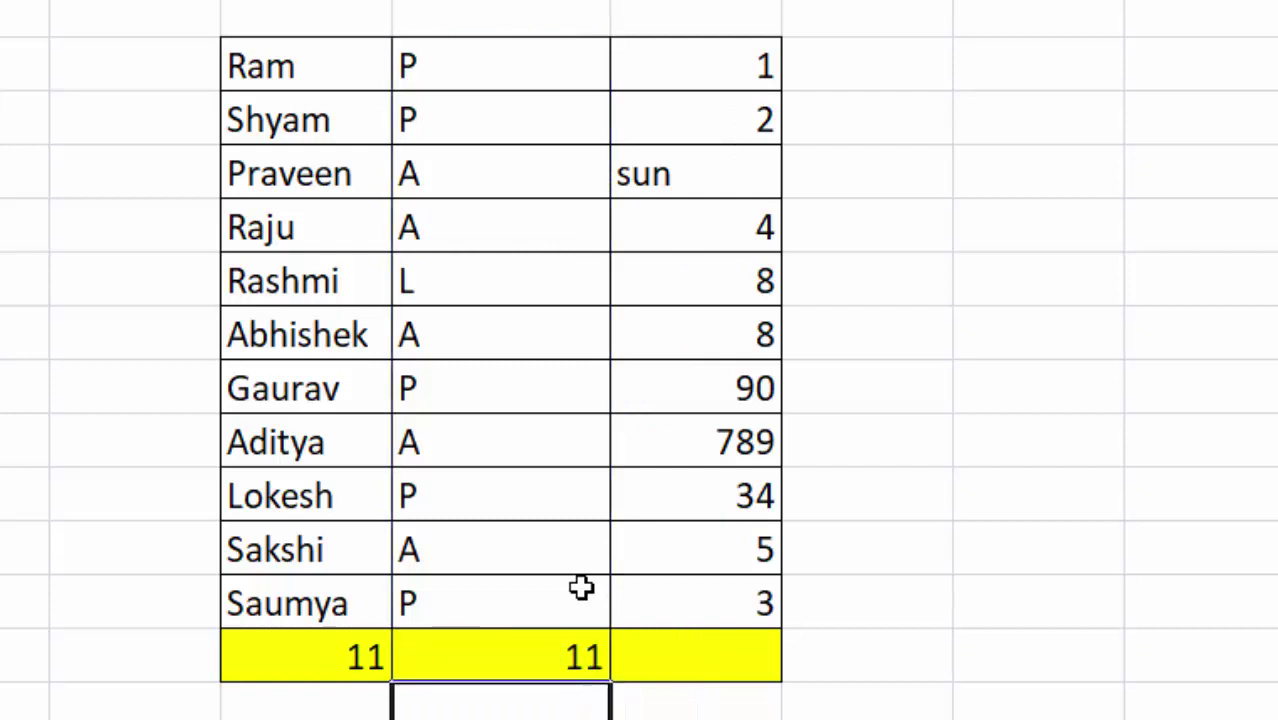
- Enter =COUNT(E2:E12) in the yellow cell under the numbers, returning 10
left_click(768, 672)
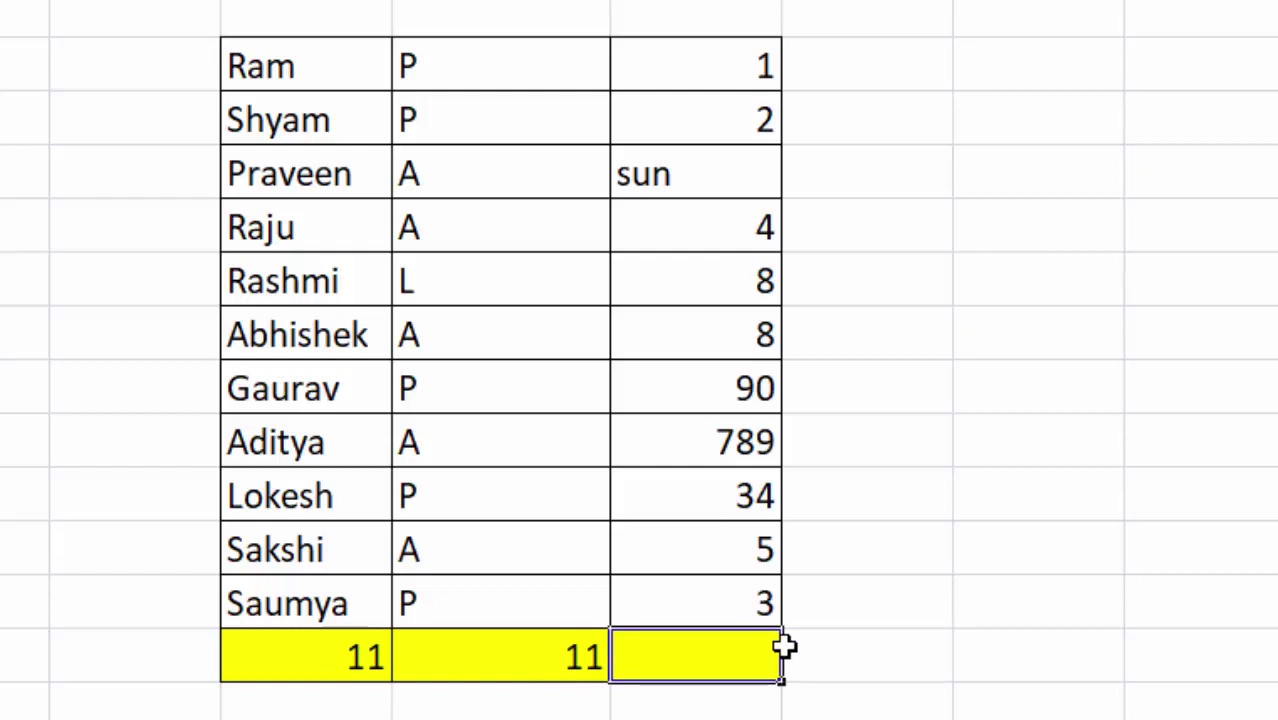
type("=")
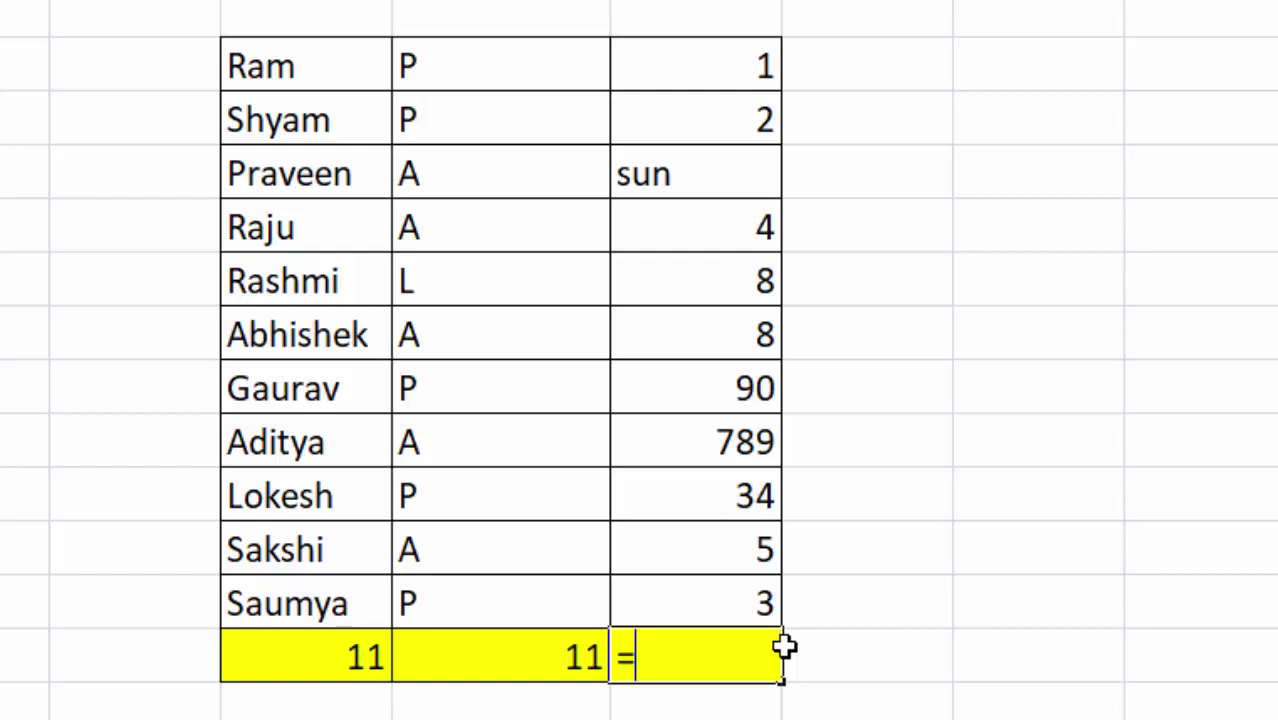
type("cou")
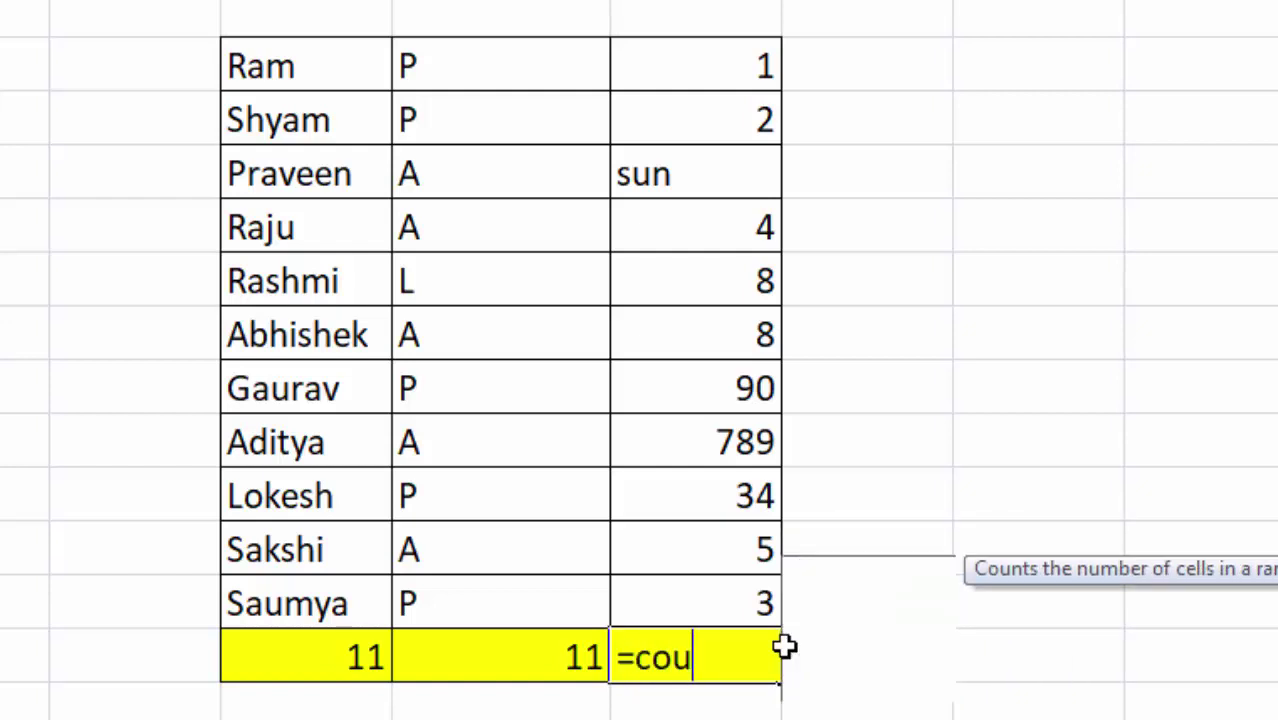
type("nt")
key("Tab")
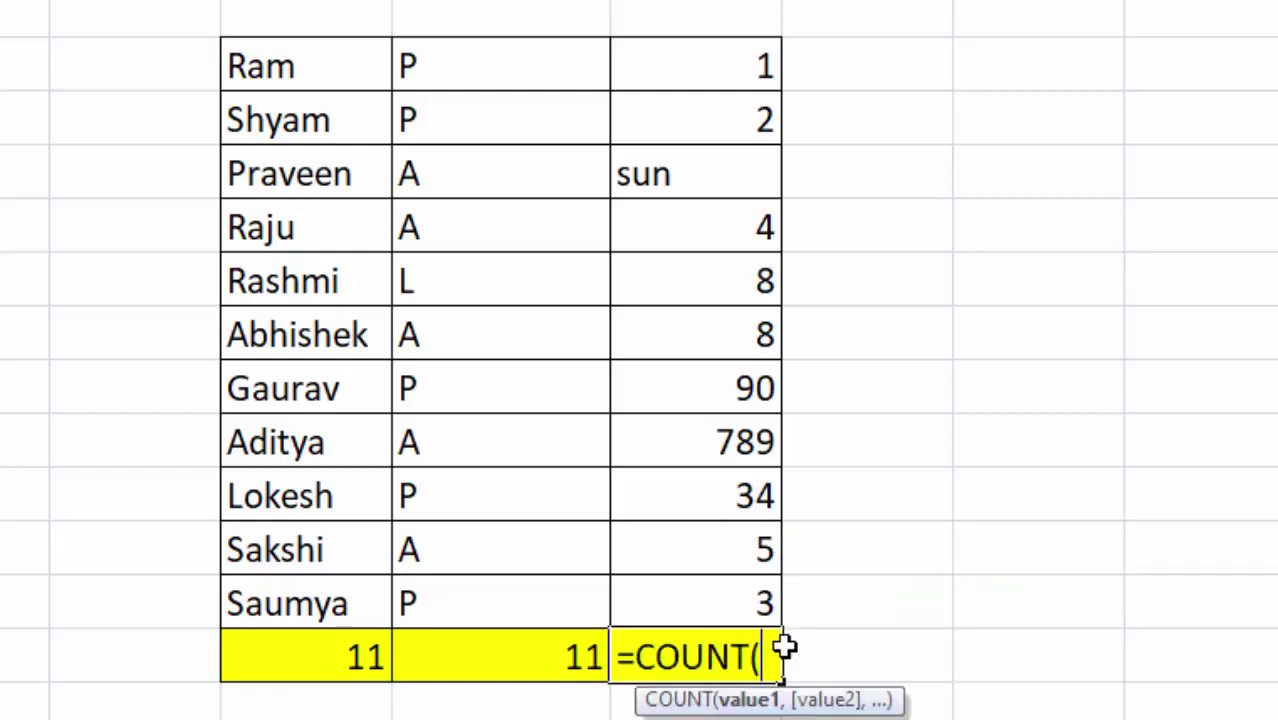
left_click_drag(662, 64, 699, 590)
type(")")
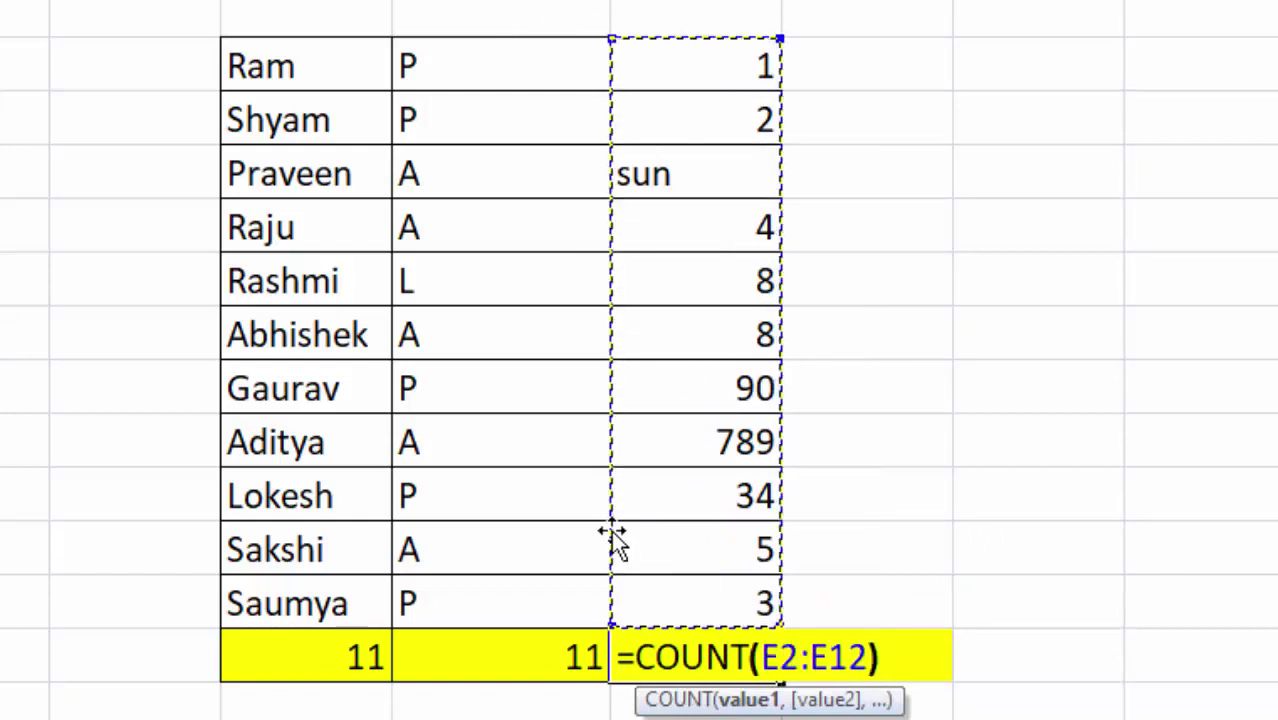
key("Return")
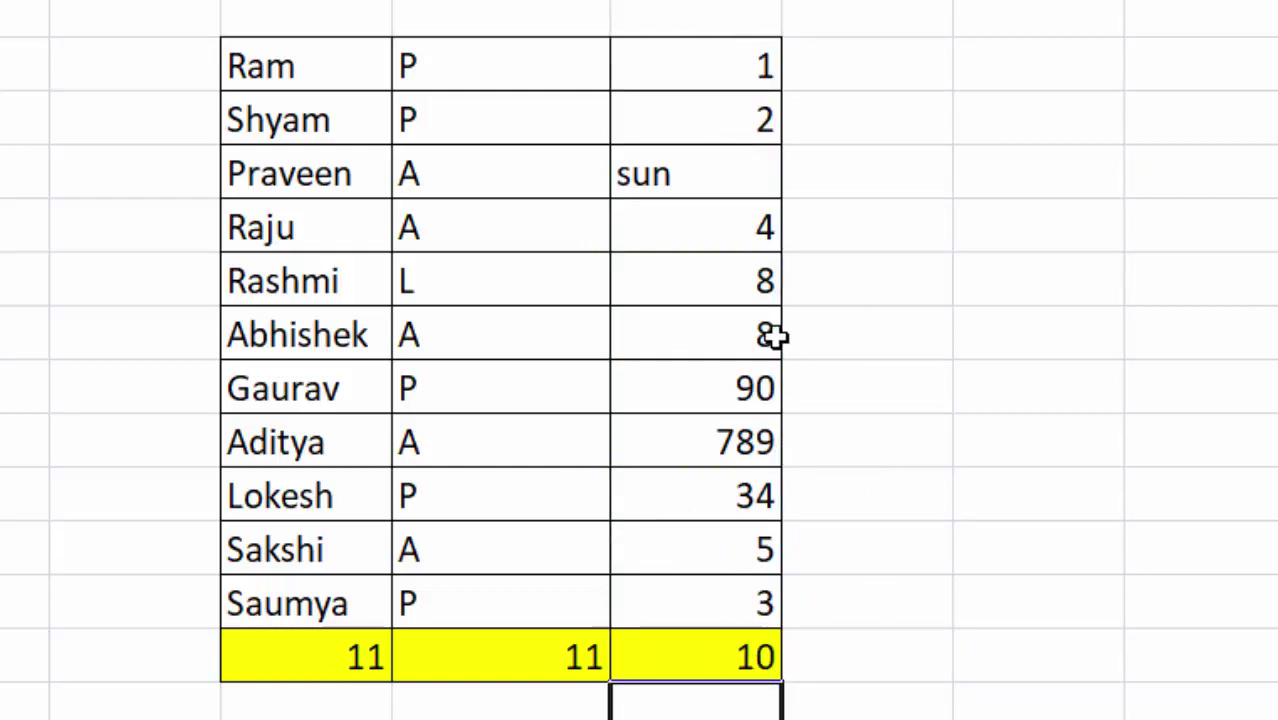
left_click(702, 177)
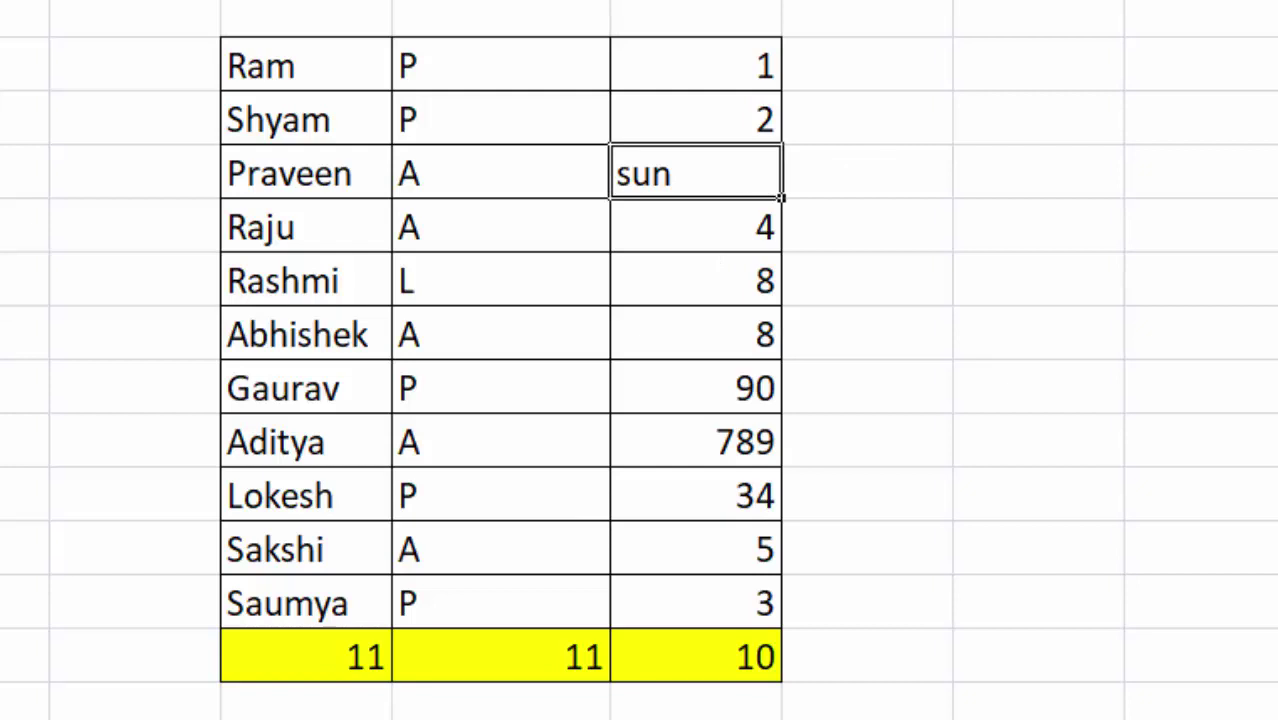
- Fill the 'sun' cell yellow and add =COUNTA(E2:E12) beside the totals, showing 11
left_click(964, 345)
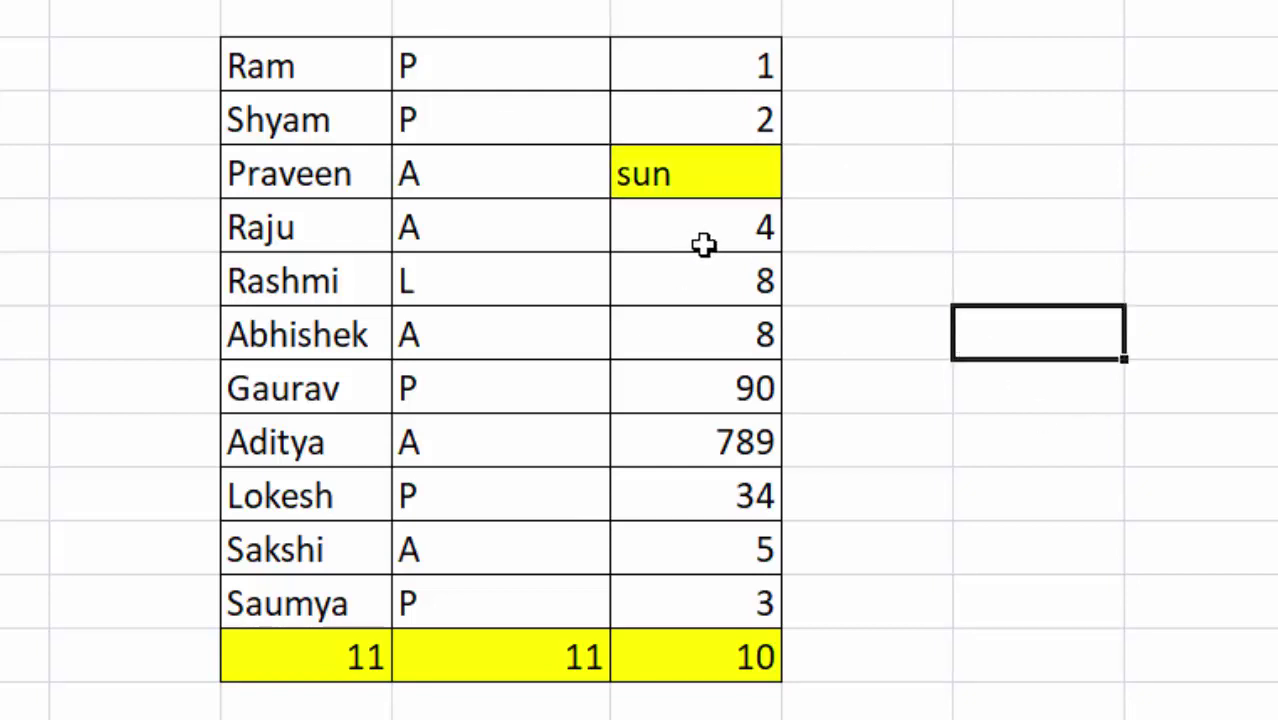
left_click(886, 668)
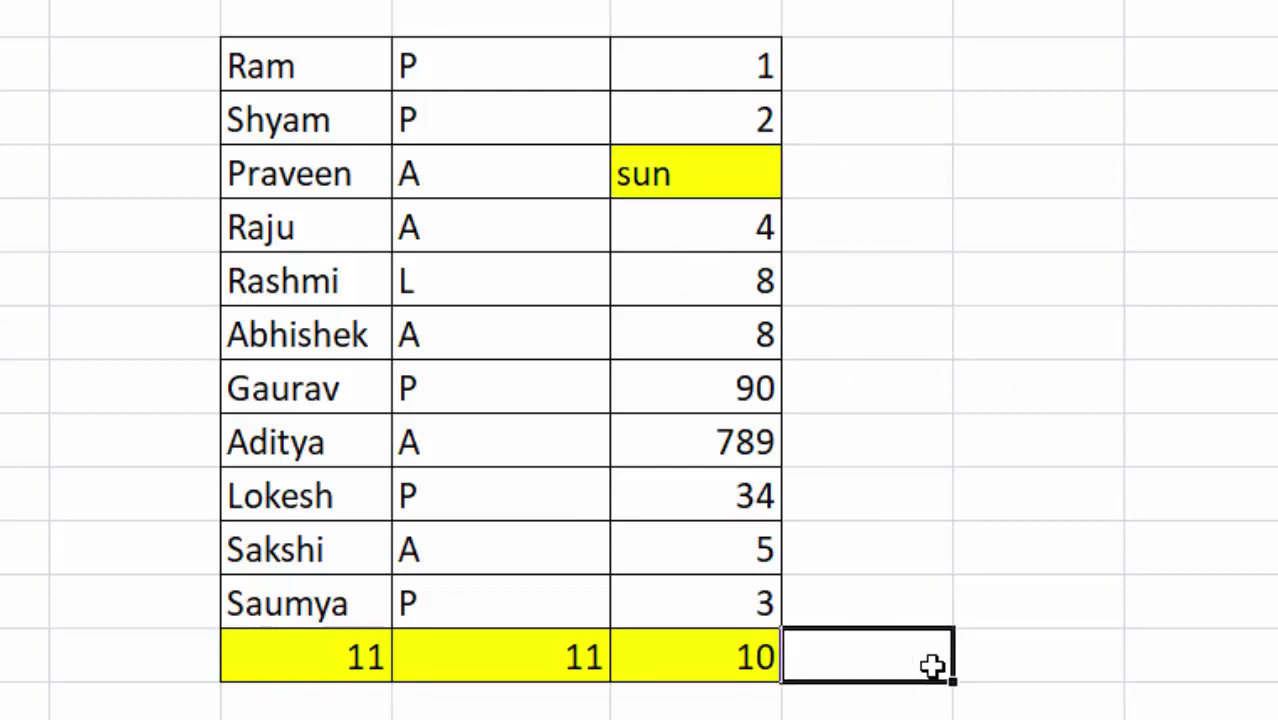
type("=")
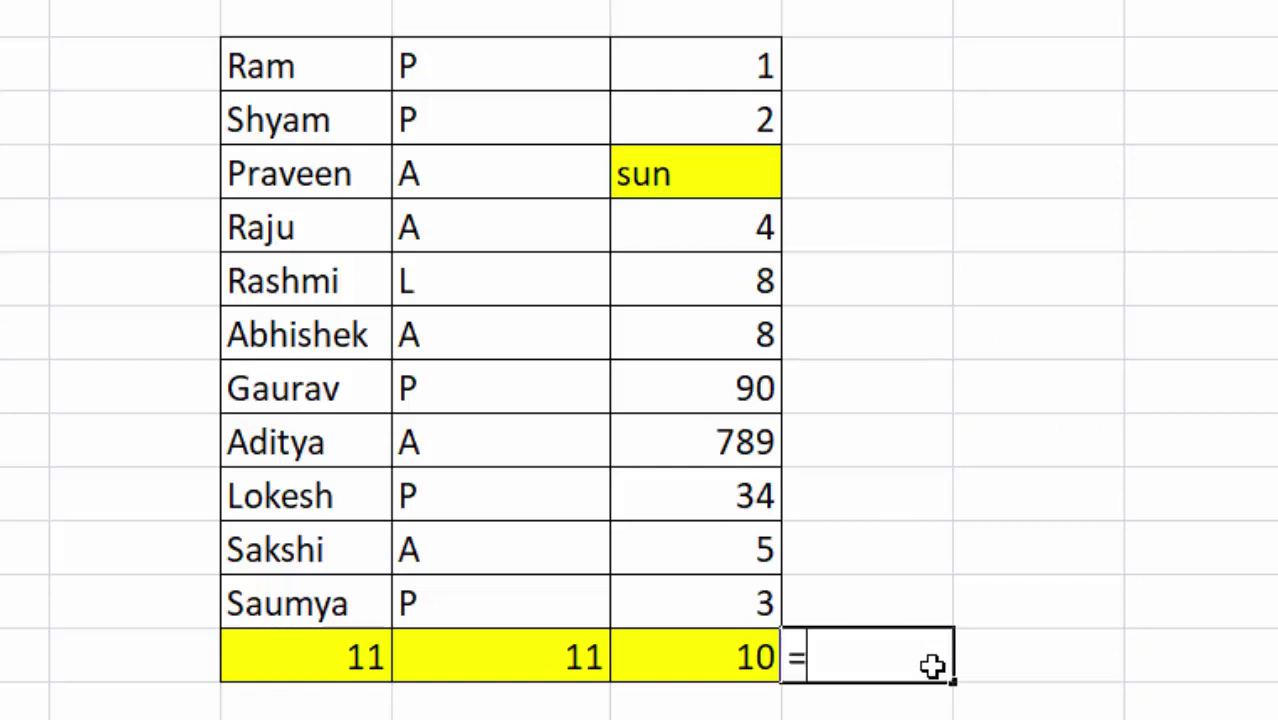
type("cou")
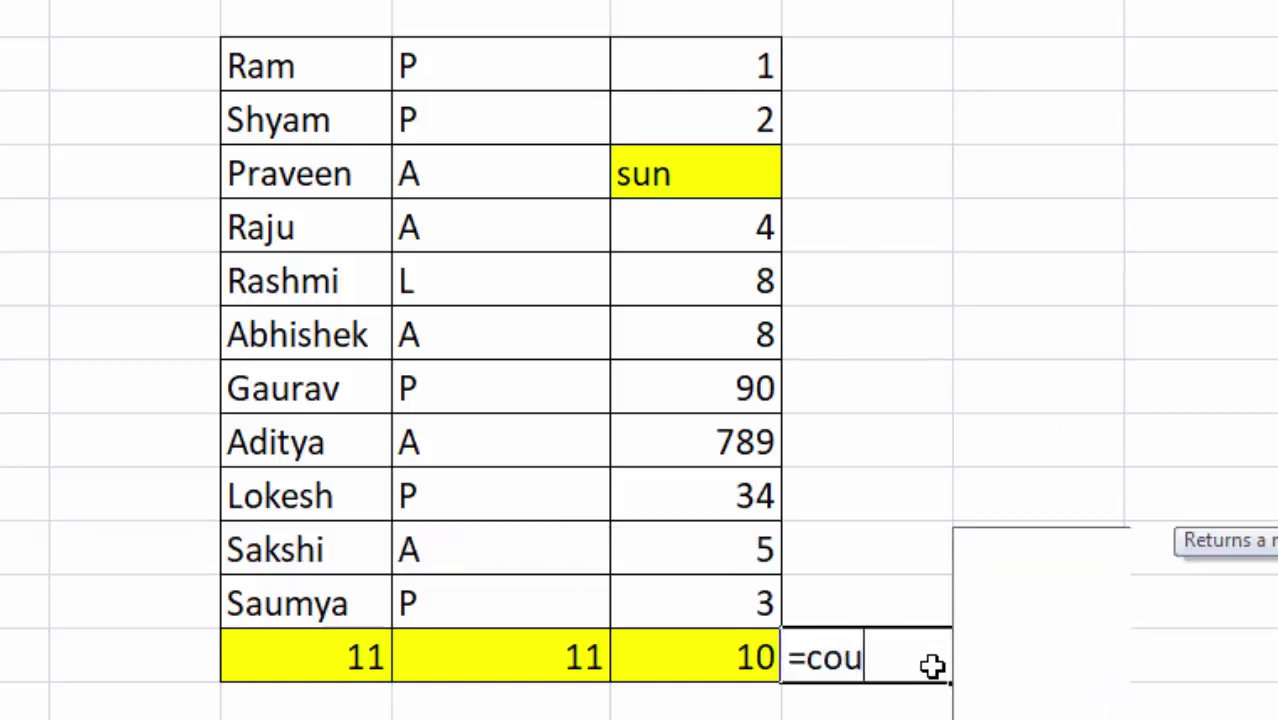
type("nta")
key("Tab")
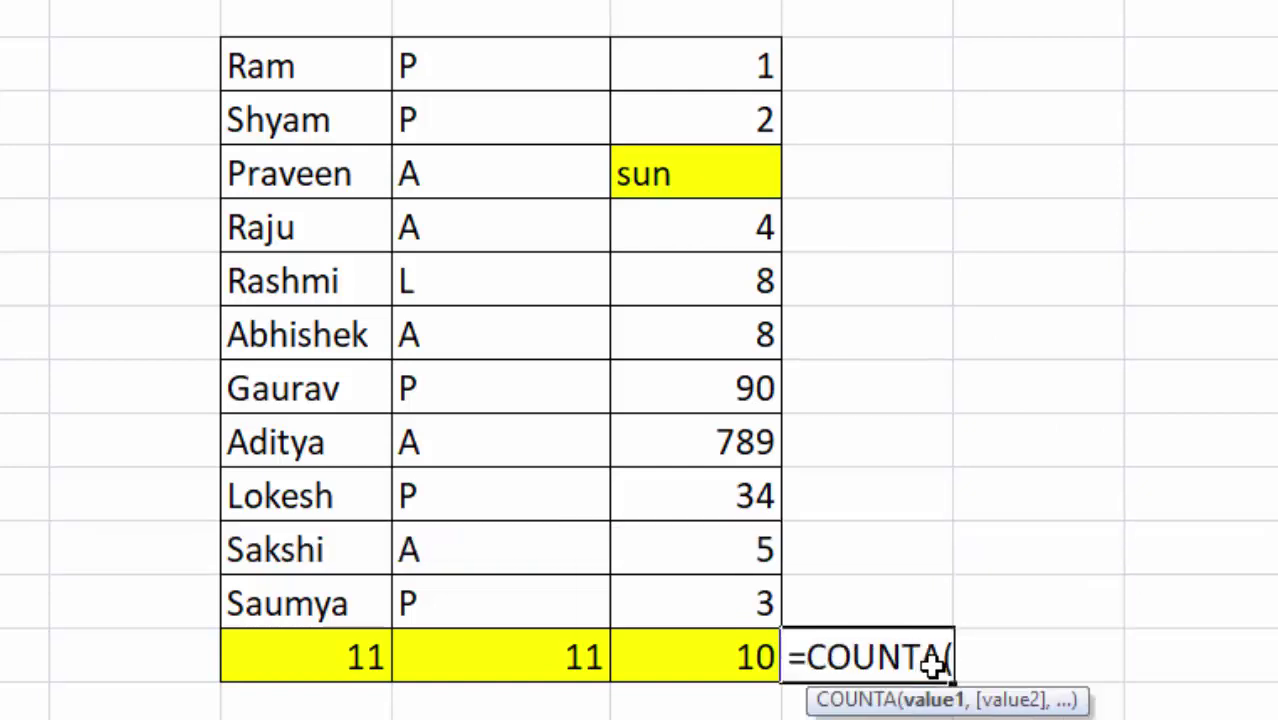
mouse_move(720, 64)
left_mouse_down()
mouse_move(747, 505)
mouse_move(736, 590)
left_mouse_up()
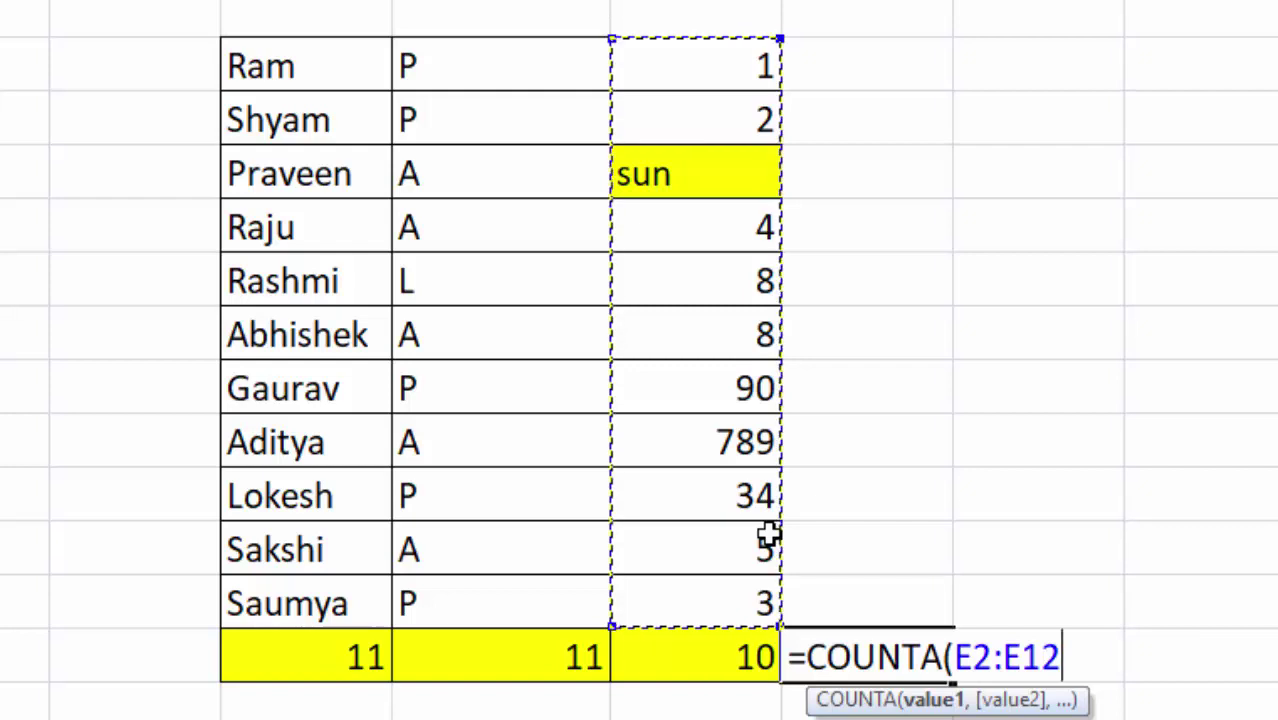
type(")")
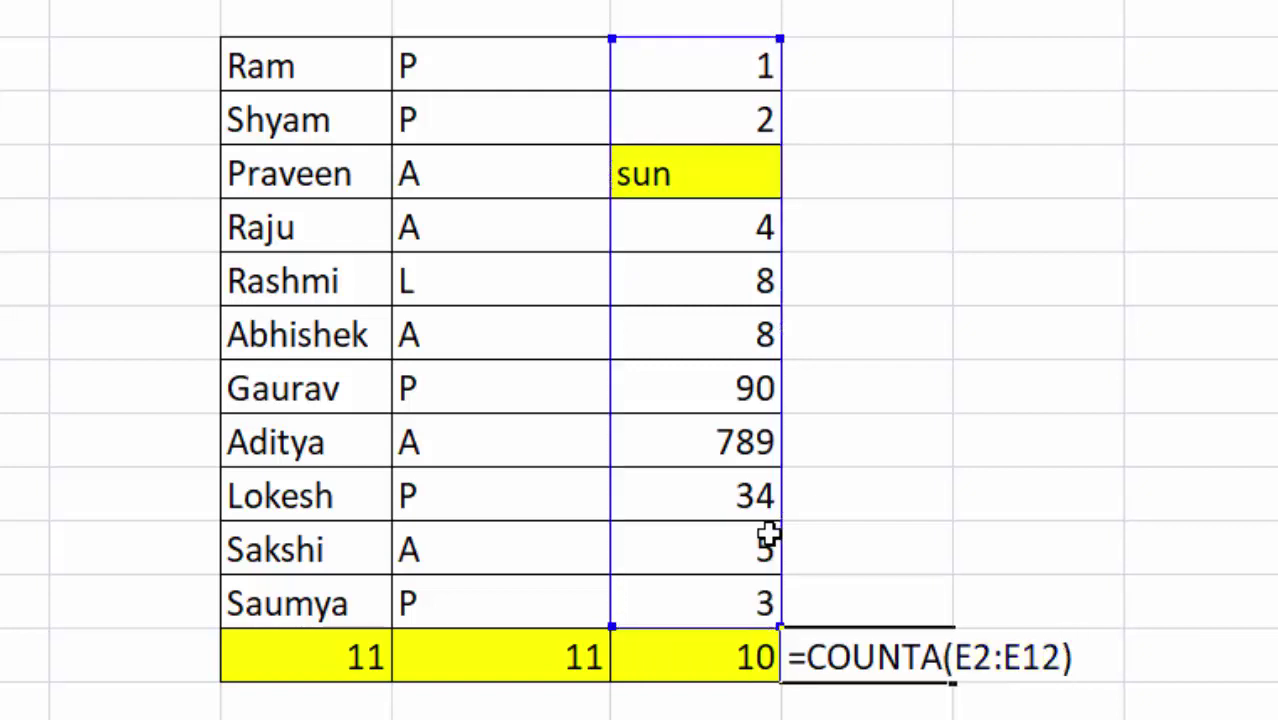
key("Return")
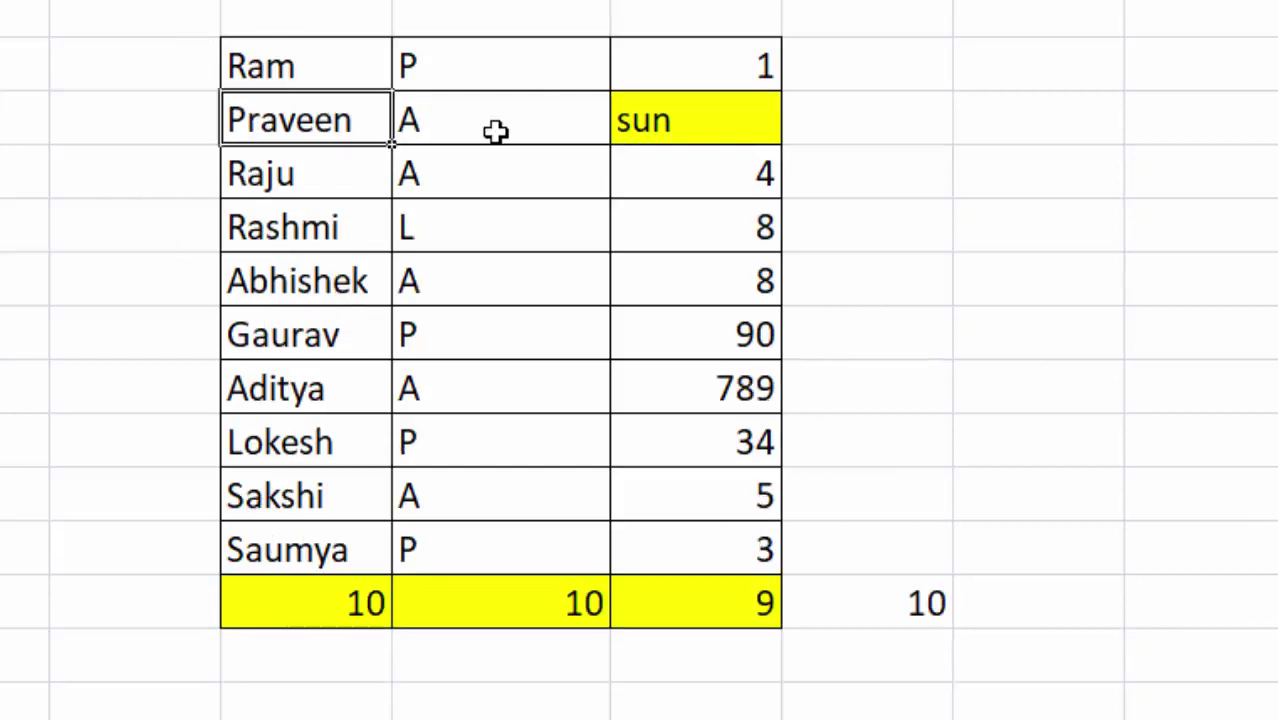
- Clear the name beside 'sun' and another row's A mark and number 4, so totals become 9, 9, 8, 9
key("Delete")
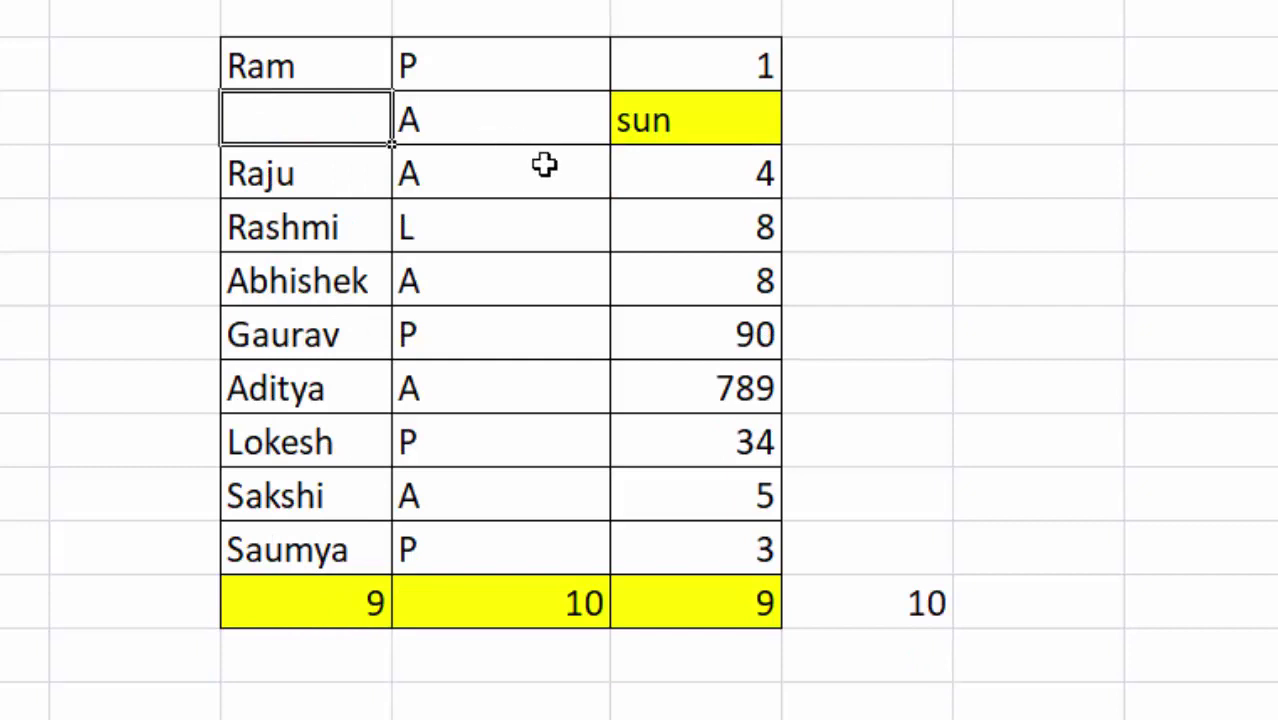
left_click(551, 185)
key("Delete")
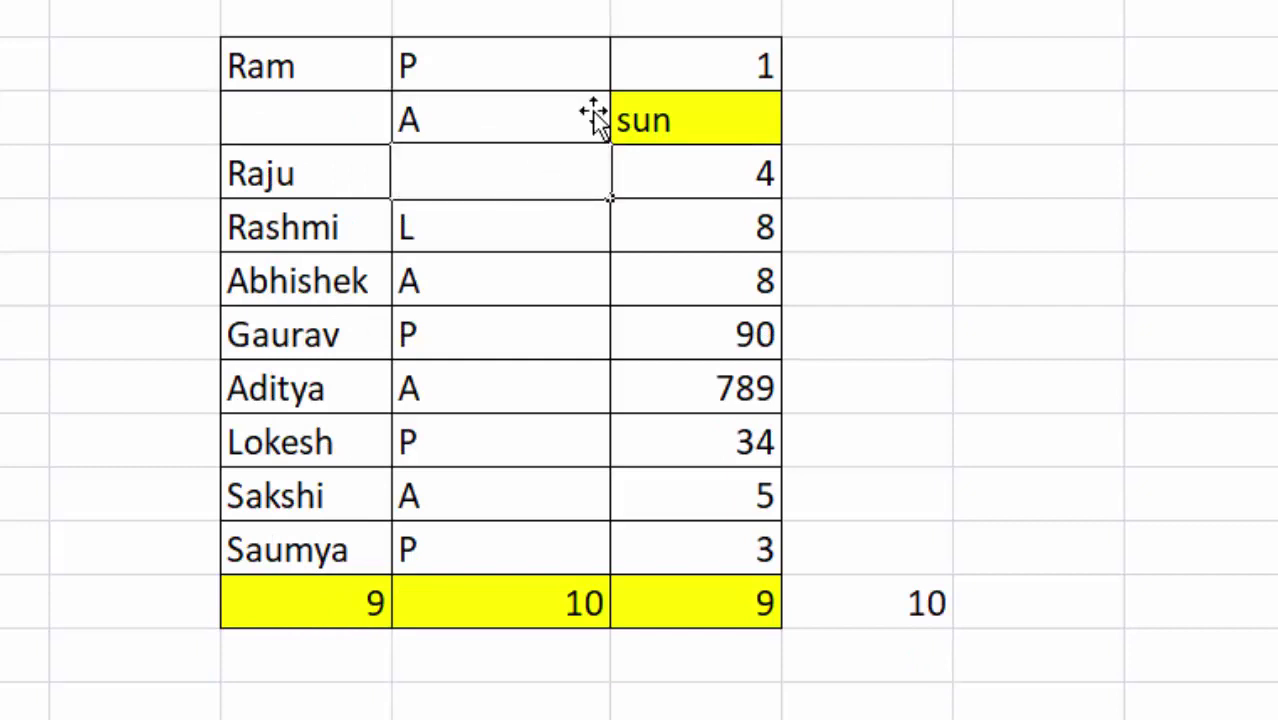
left_click(764, 185)
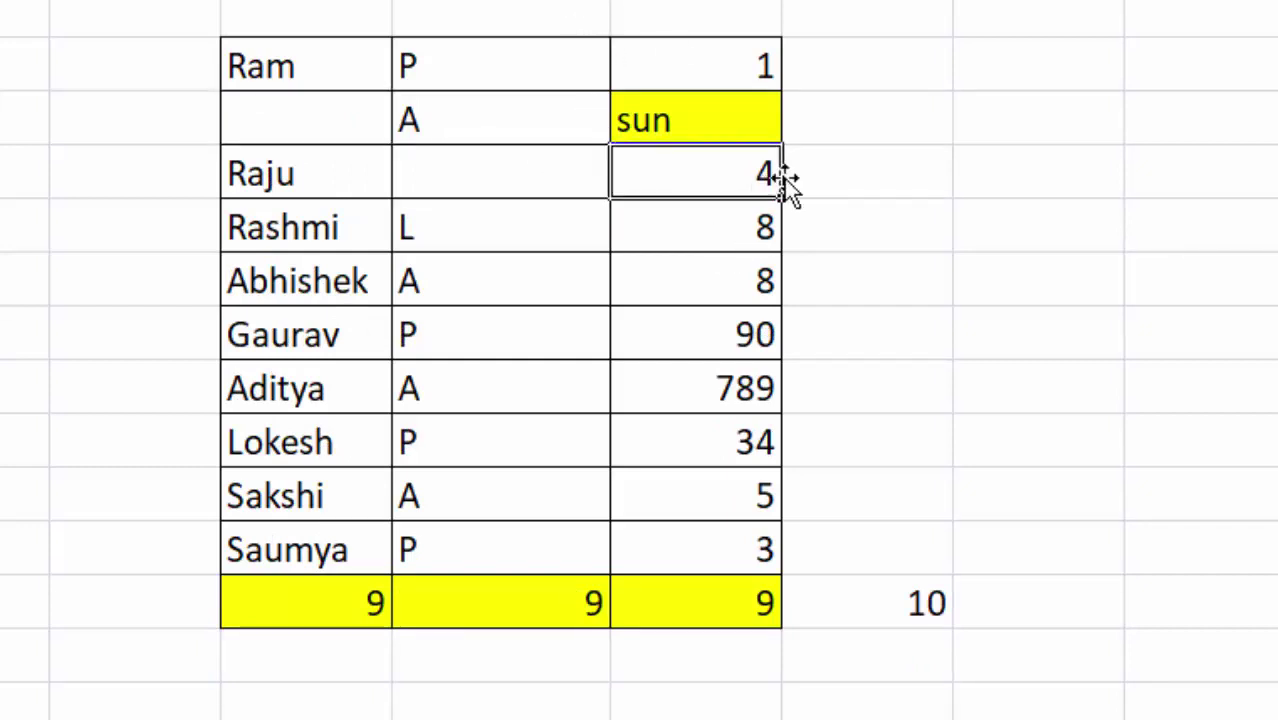
key("Delete")
left_click(1108, 380)
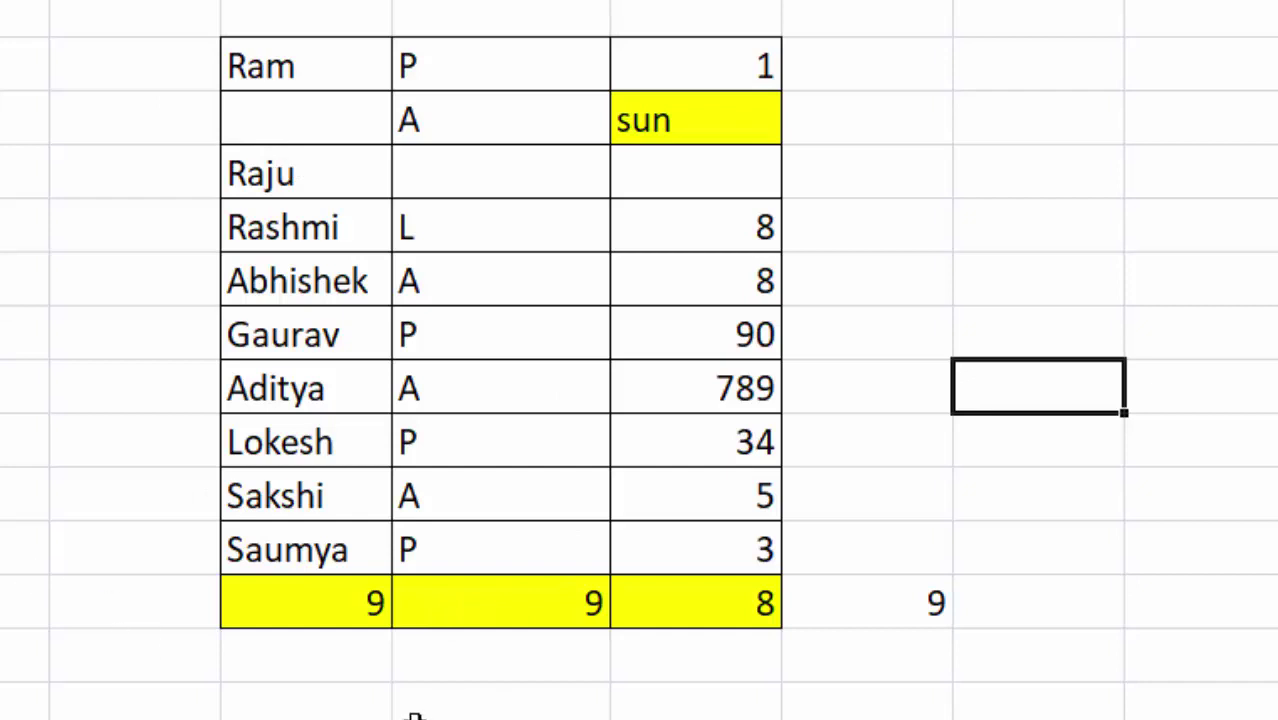
left_click(340, 652)
- Enter =COUNTBLANK(C2:C11) below the first total, returning 1
type("=")
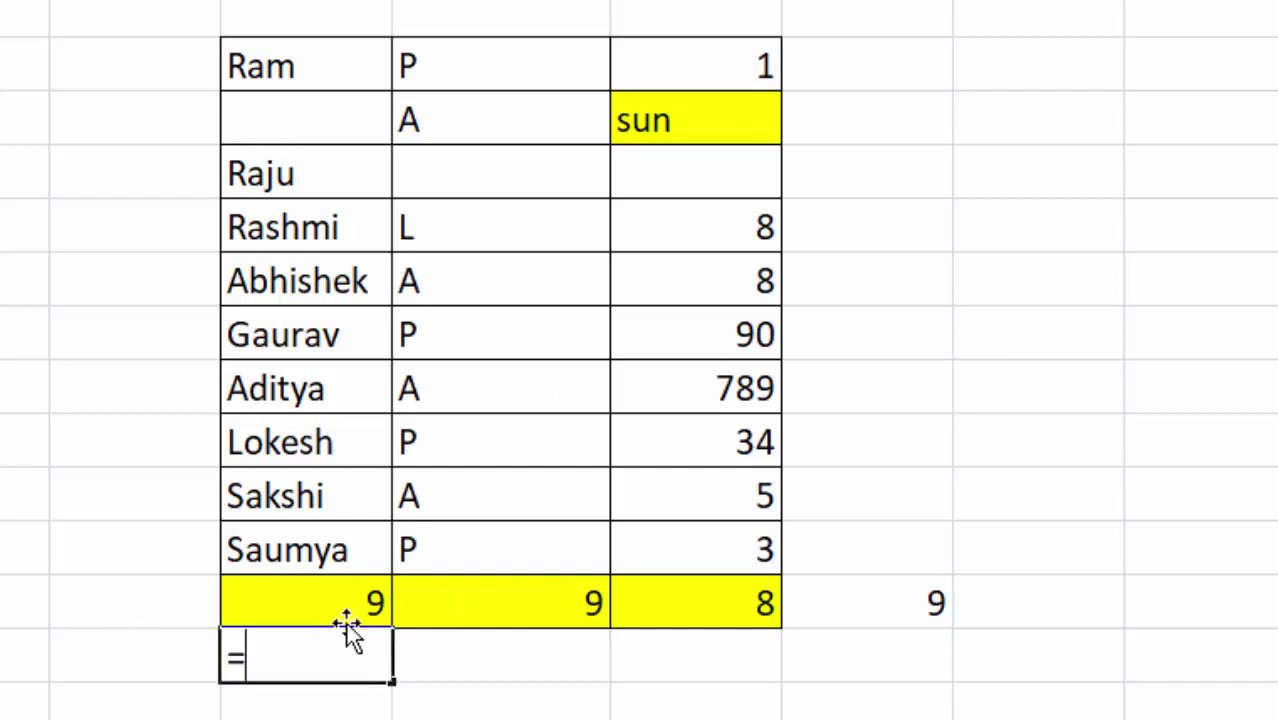
type("count")
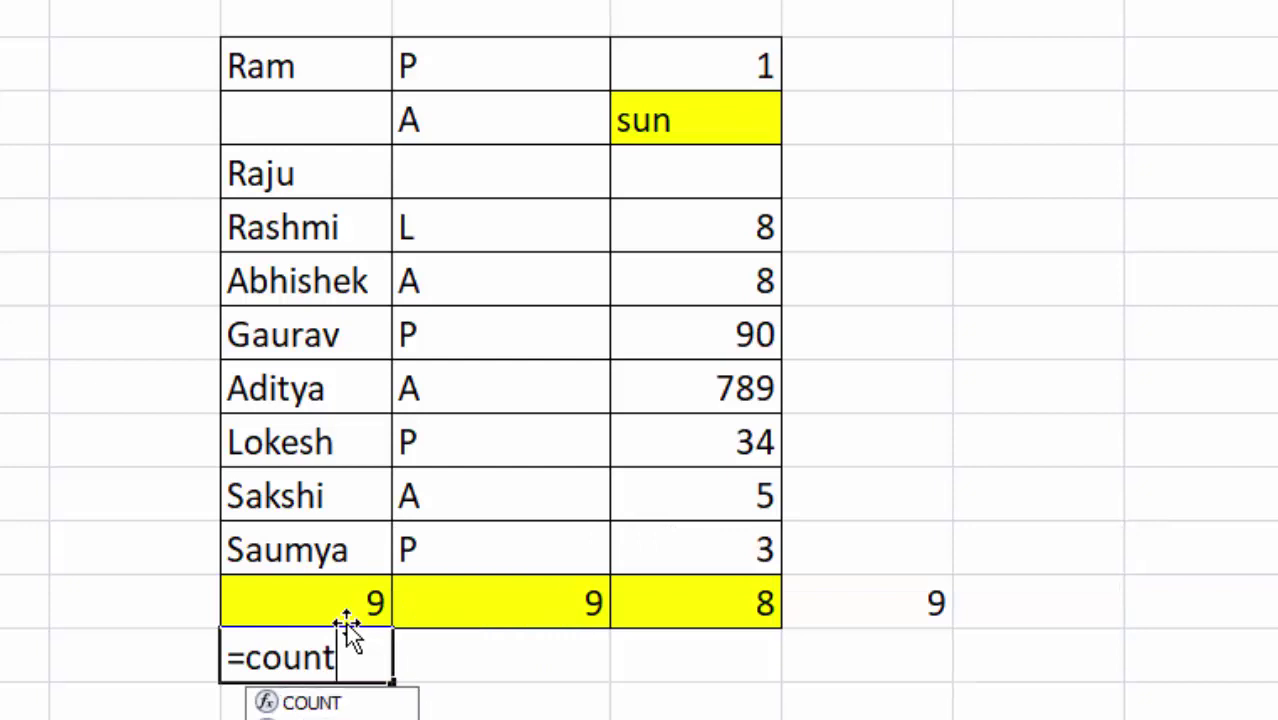
type("blank(")
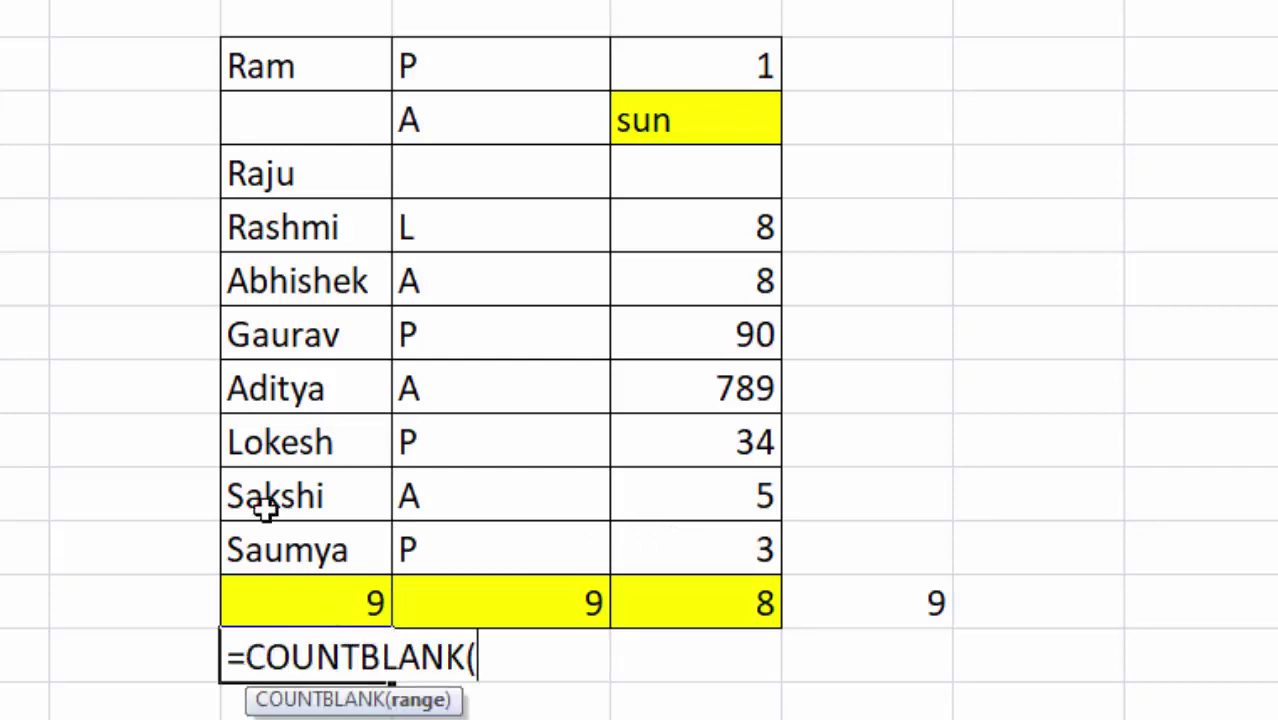
mouse_move(285, 58)
left_mouse_down()
mouse_move(304, 124)
mouse_move(320, 543)
left_mouse_up()
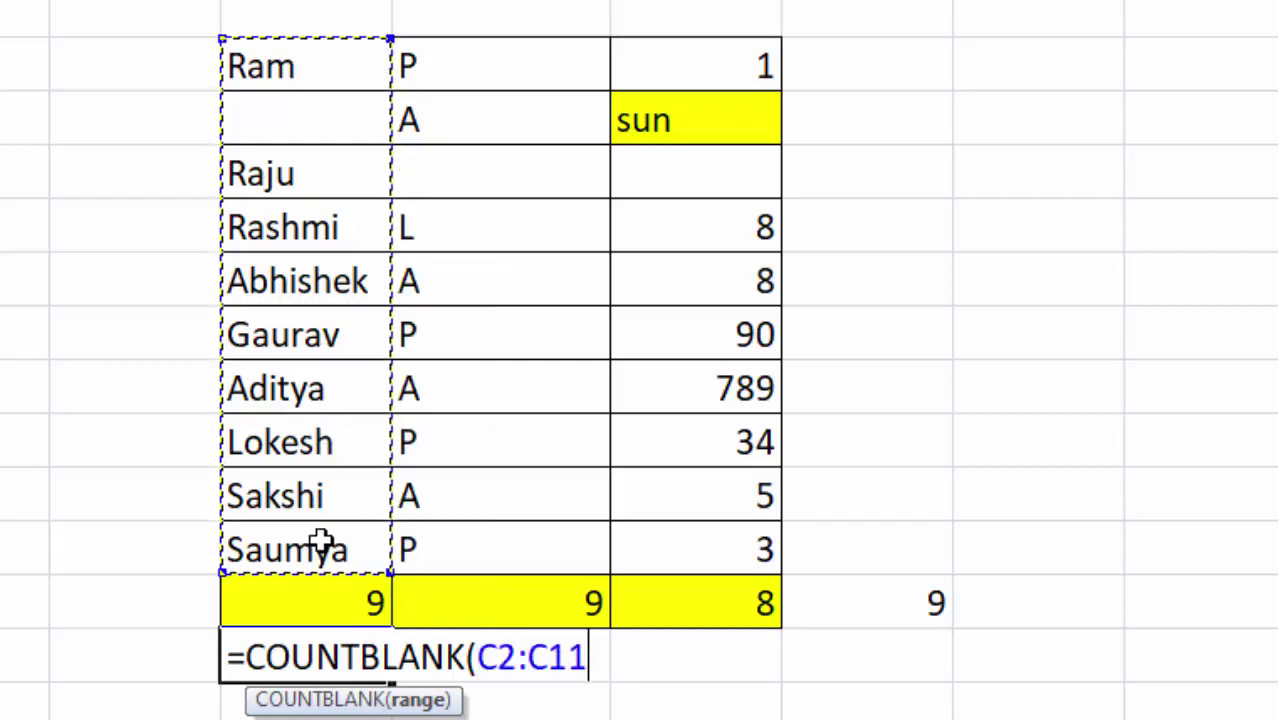
type(")")
key("Return")
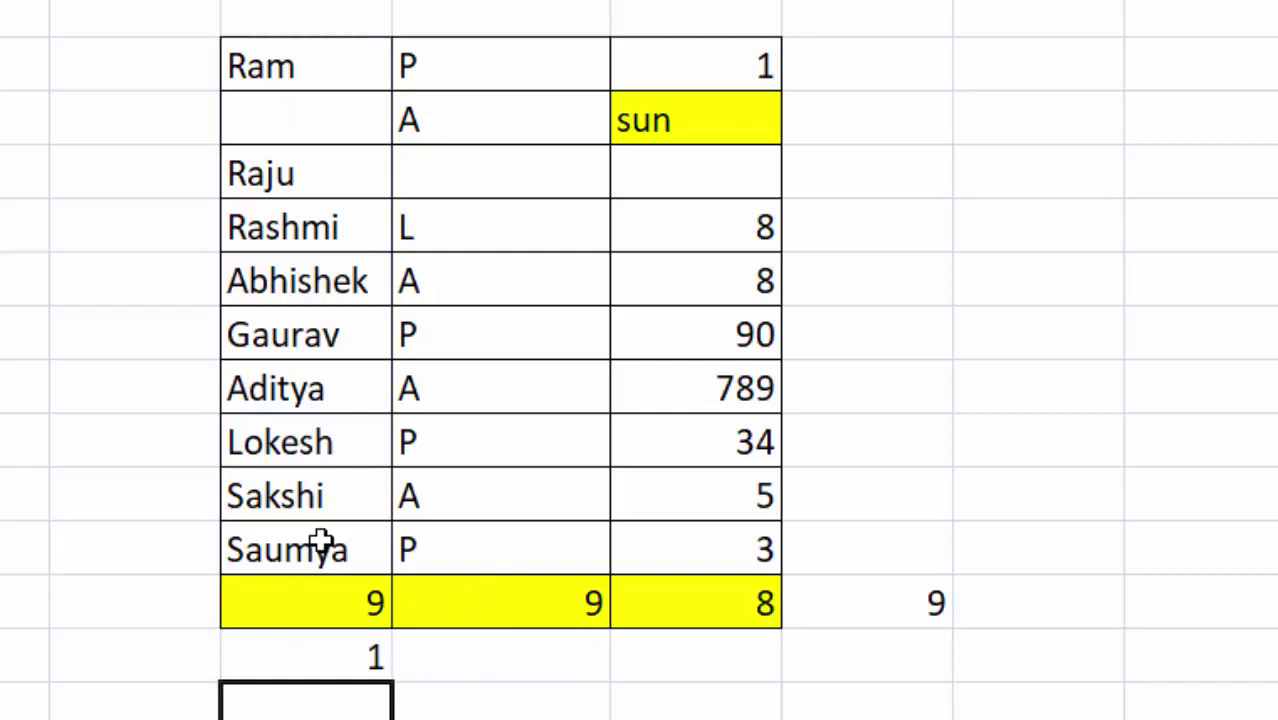
- Give the blank-count cell a light peach fill
left_click(254, 656)
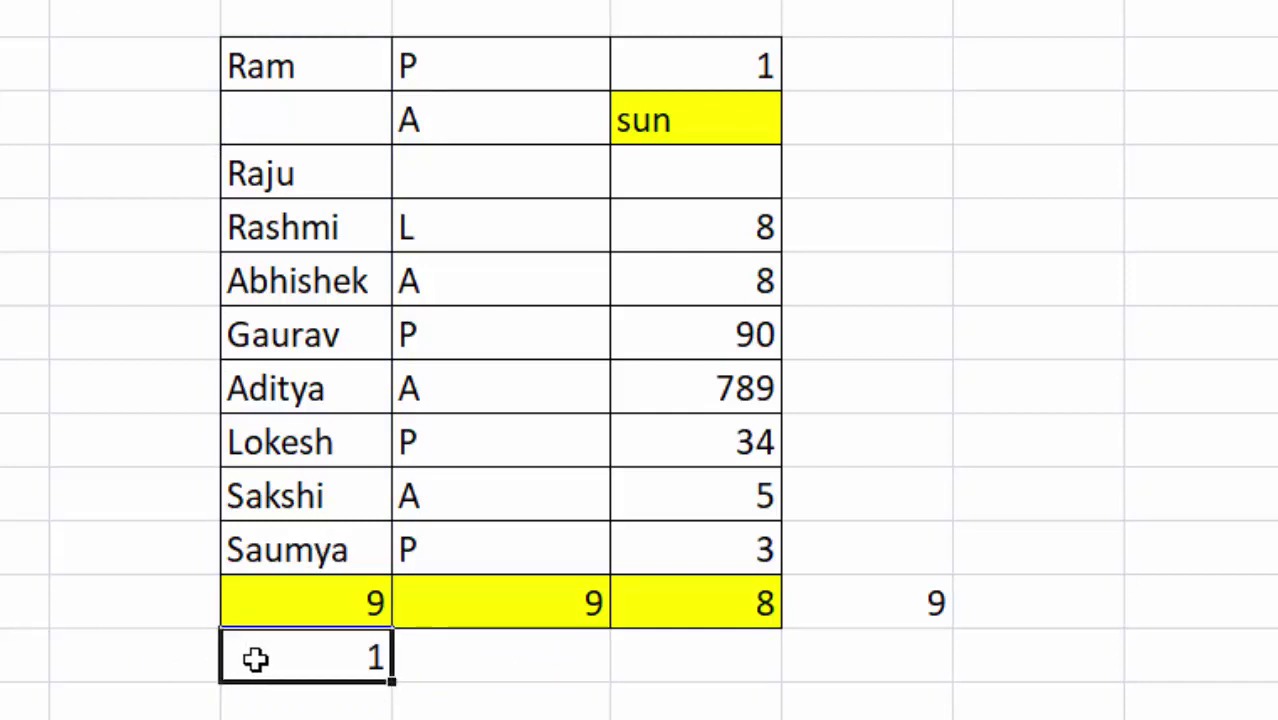
left_click(348, 2)
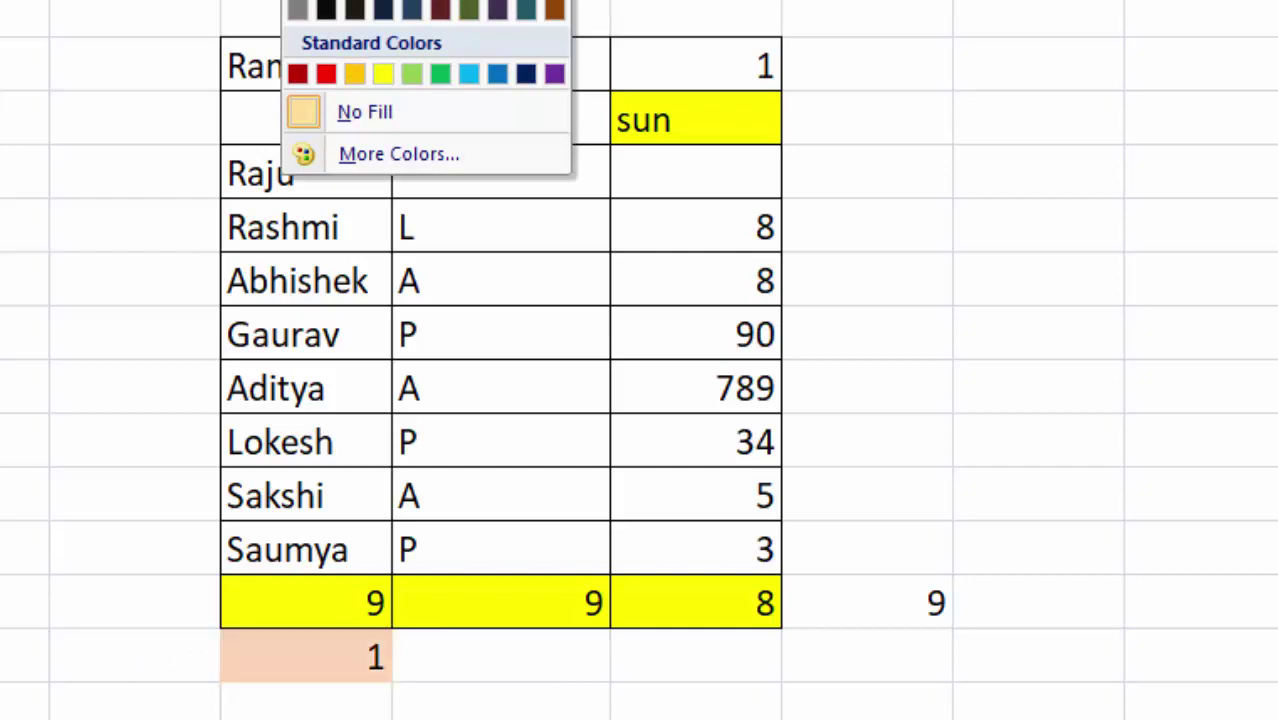
left_click(555, 2)
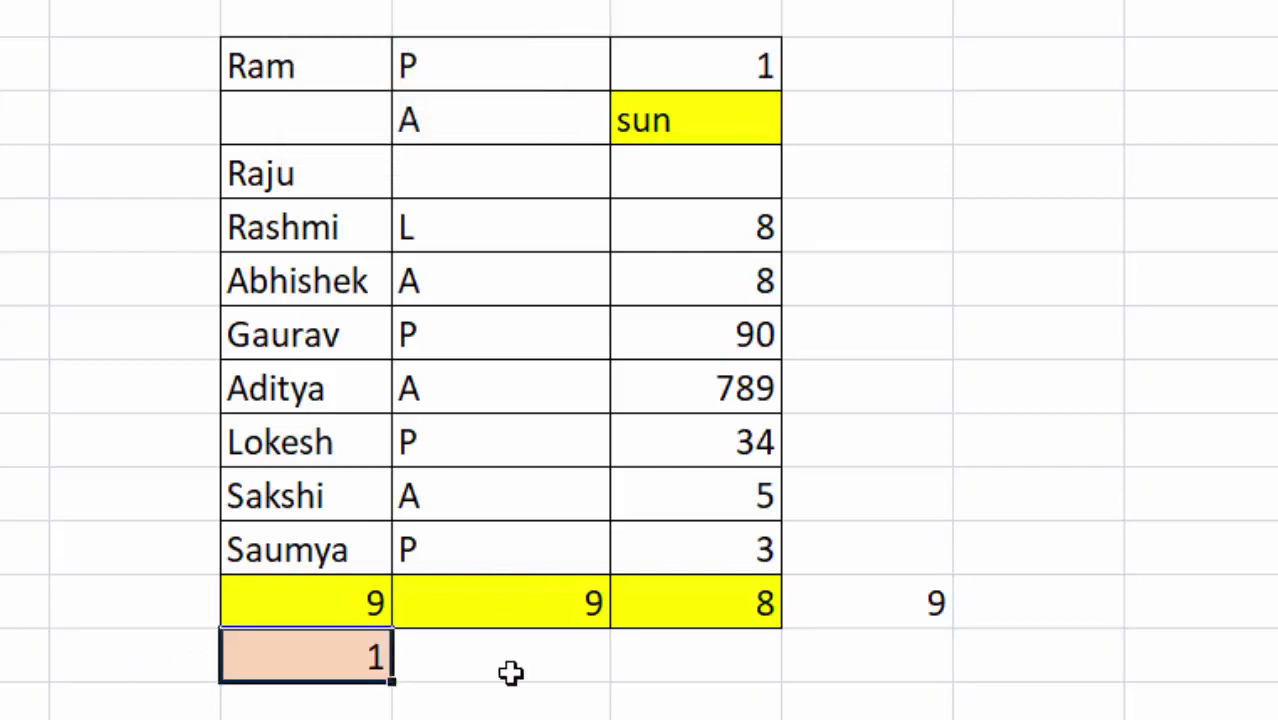